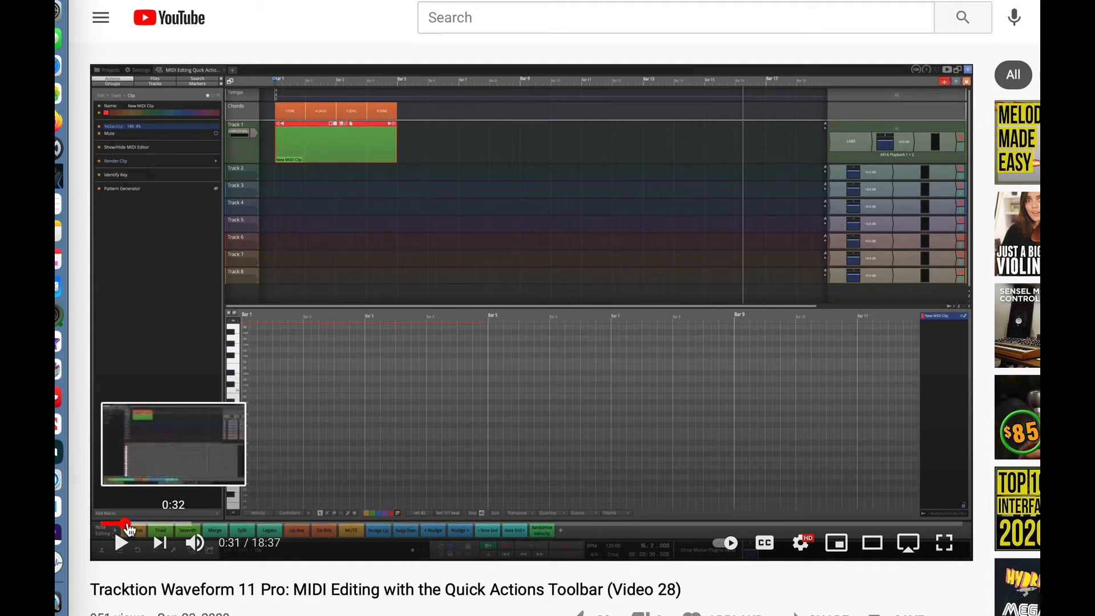
- Show the Waveform MIDI editing video full screen and pause it at about 4:37, where the chord notes are in the piano roll
left_click_drag(127, 528, 307, 530)
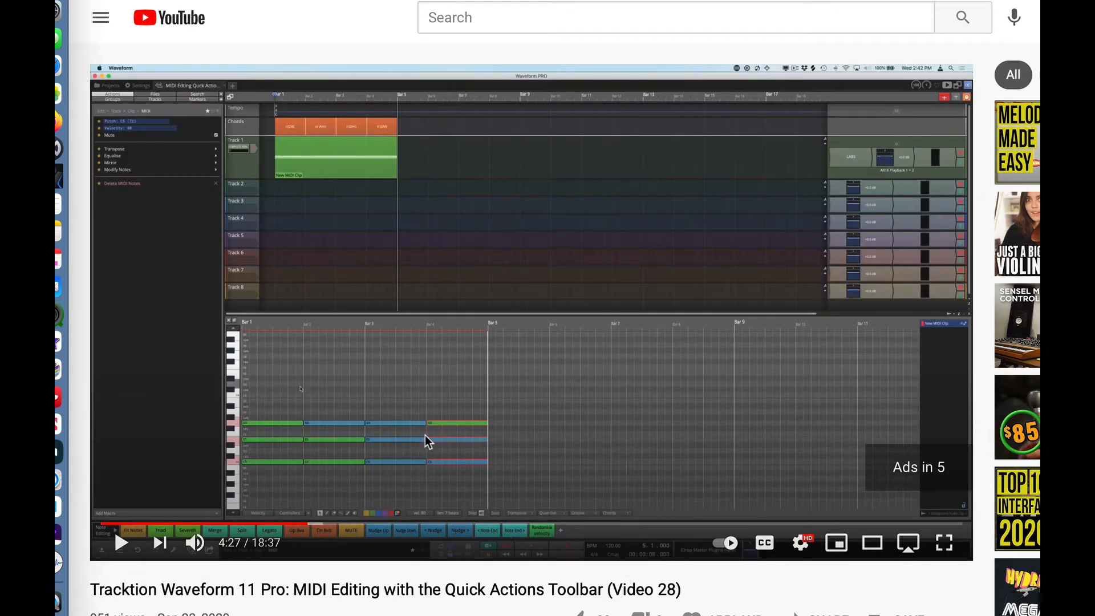
left_click(945, 543)
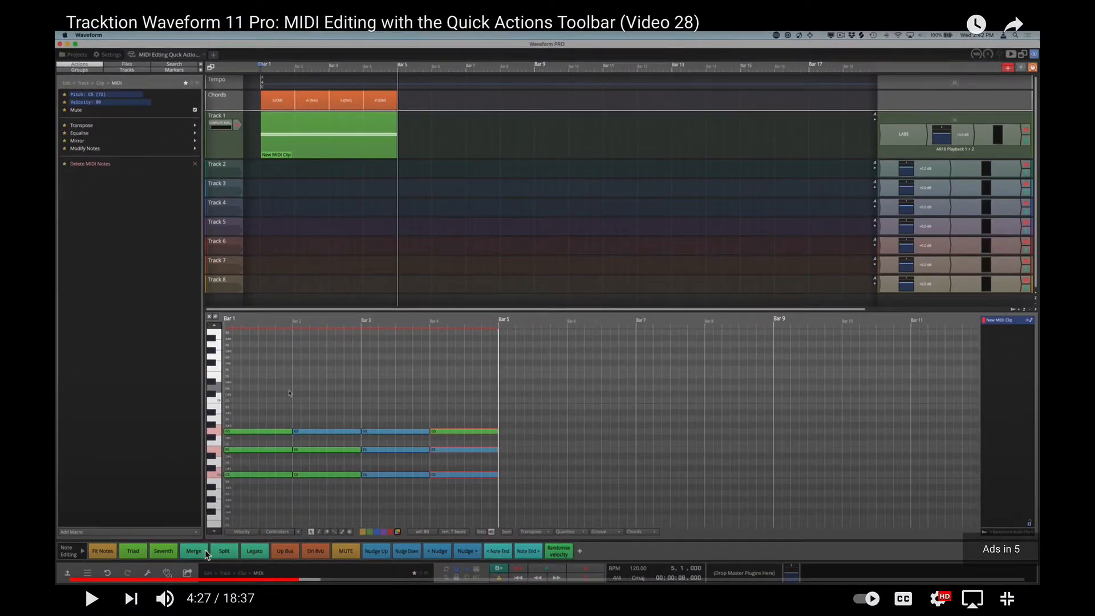
left_click(94, 598)
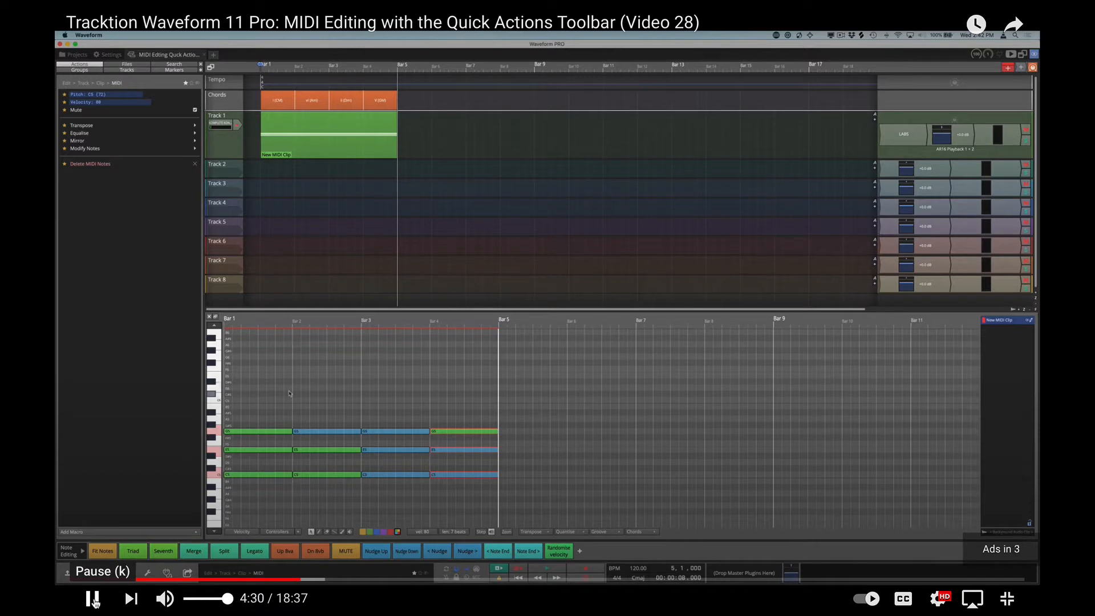
left_click(94, 599)
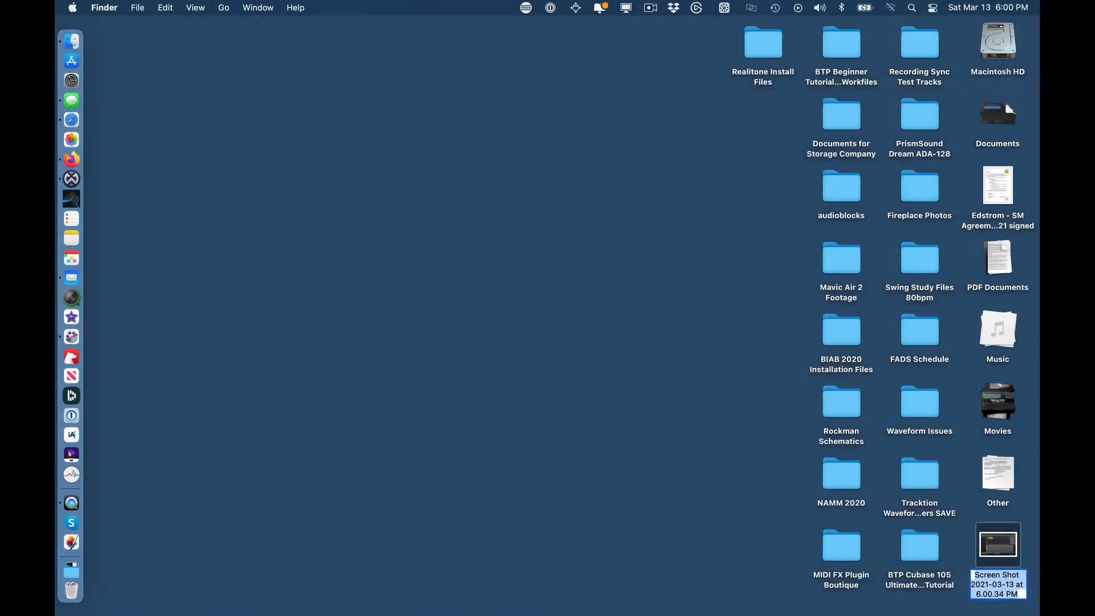
- Rename the new screenshot file on the desktop as "Waveform 11 Pro Quick Actions Bar"
key("Return")
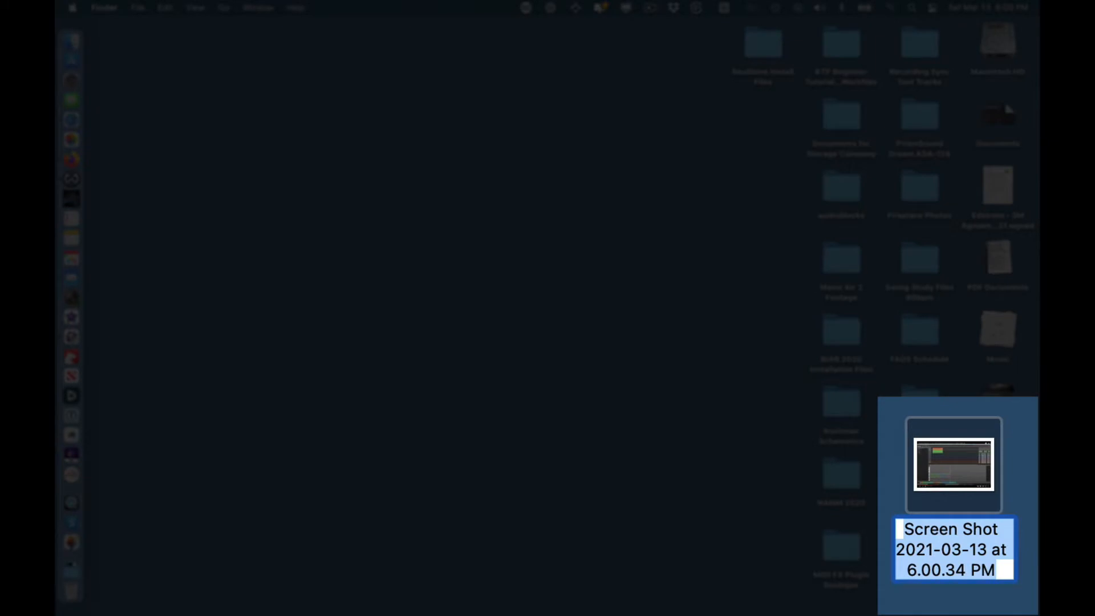
type("Waveform 11 Pro Quick Actions Bar")
key("Return")
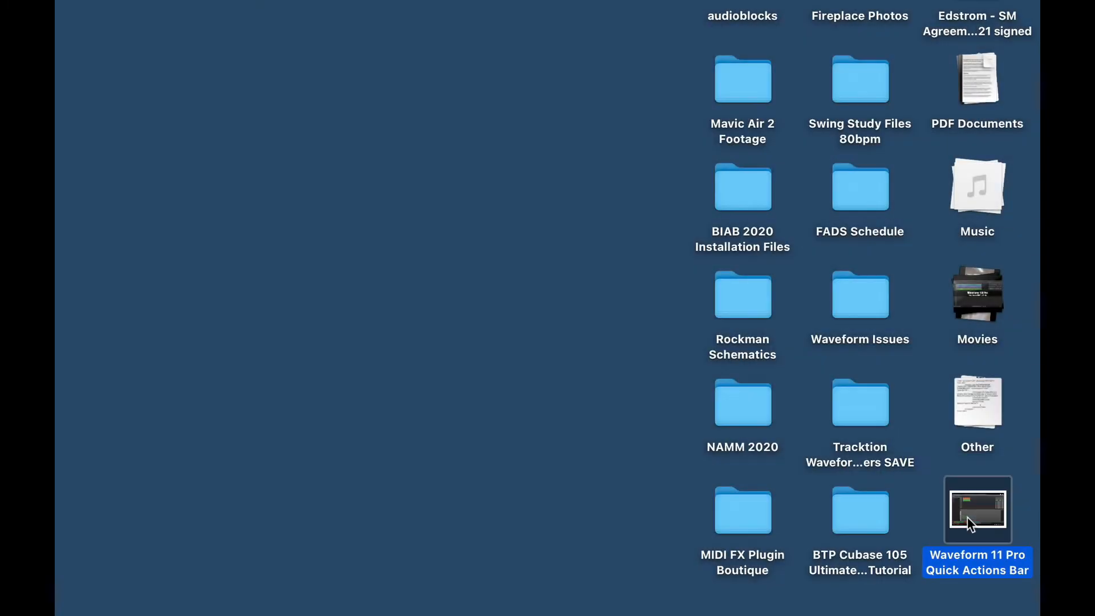
- Open the renamed screenshot file in Pixelmator Pro for editing
right_click(968, 518)
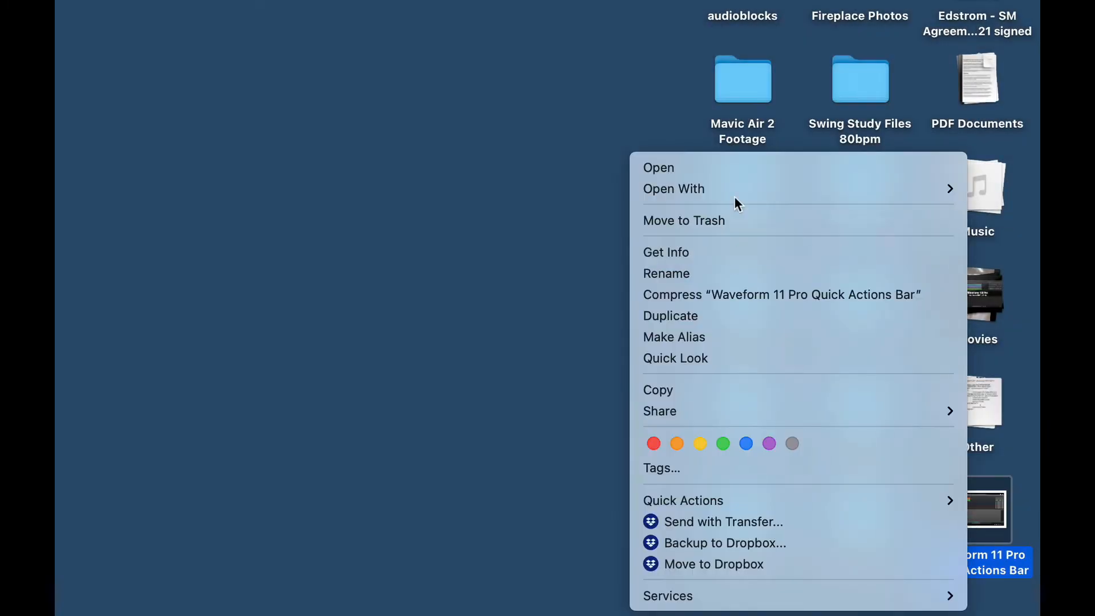
mouse_move(733, 195)
left_click(548, 367)
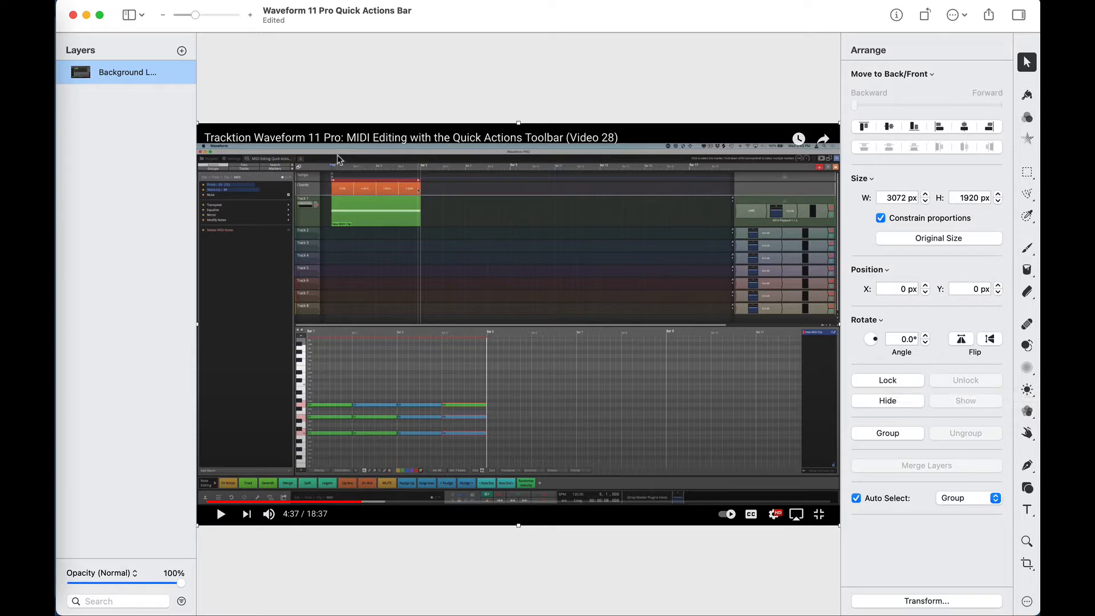
- Crop the screenshot to a 16:9 ratio, cutting equal strips off its upper and lower edges
mouse_move(102, 70)
left_click(1028, 563)
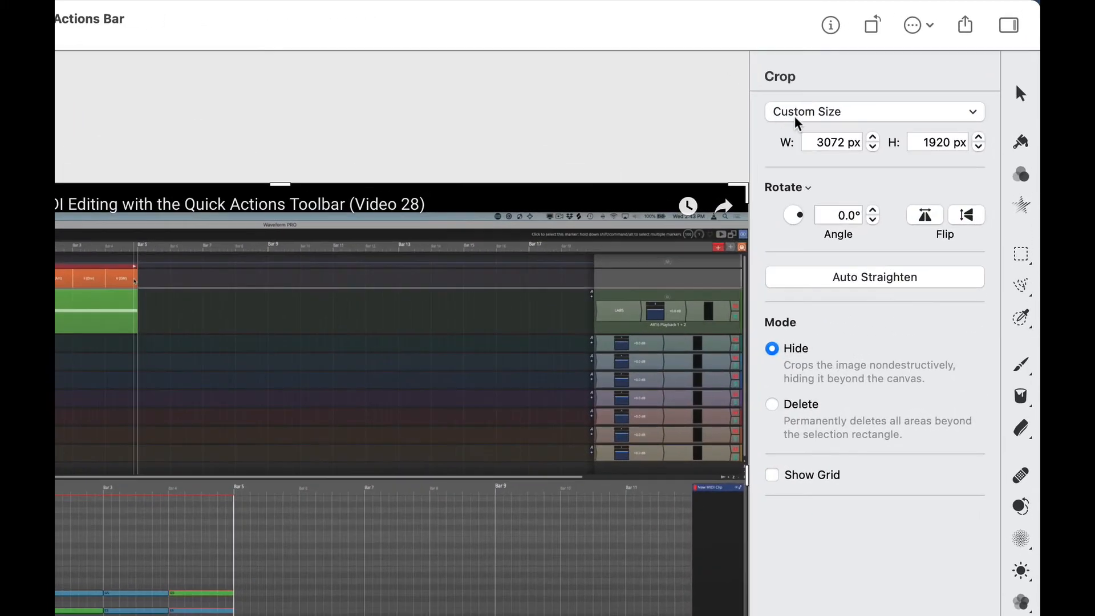
left_click(803, 116)
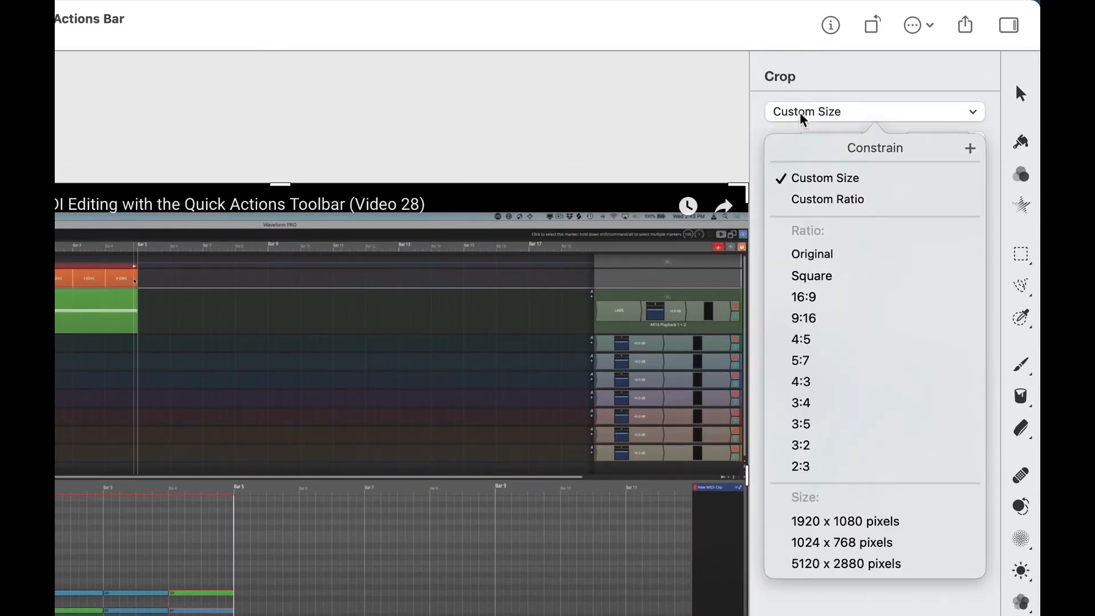
left_click(821, 300)
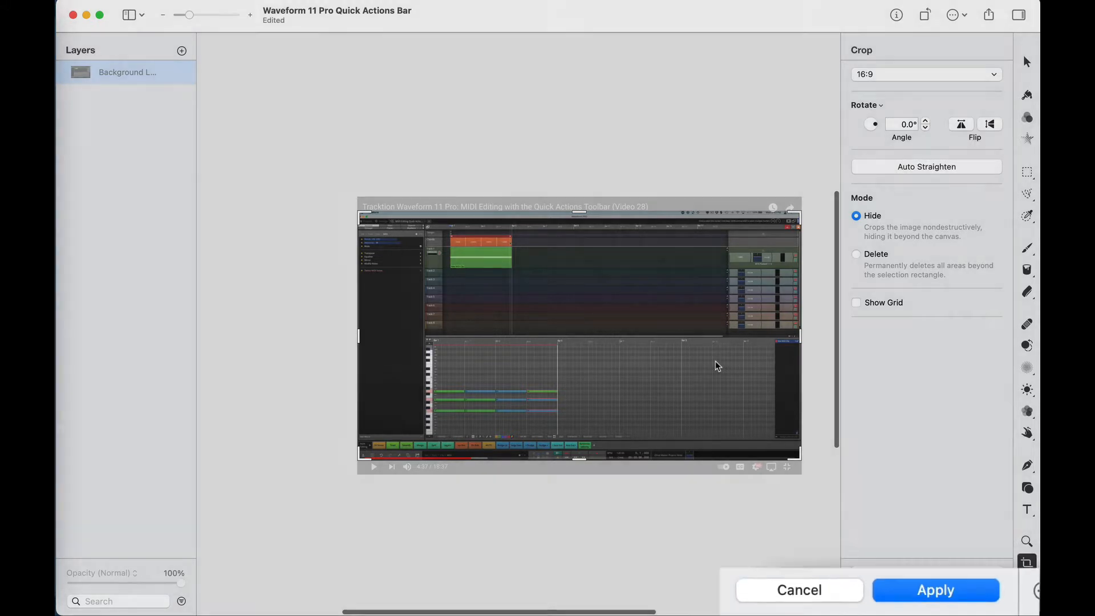
left_click(984, 599)
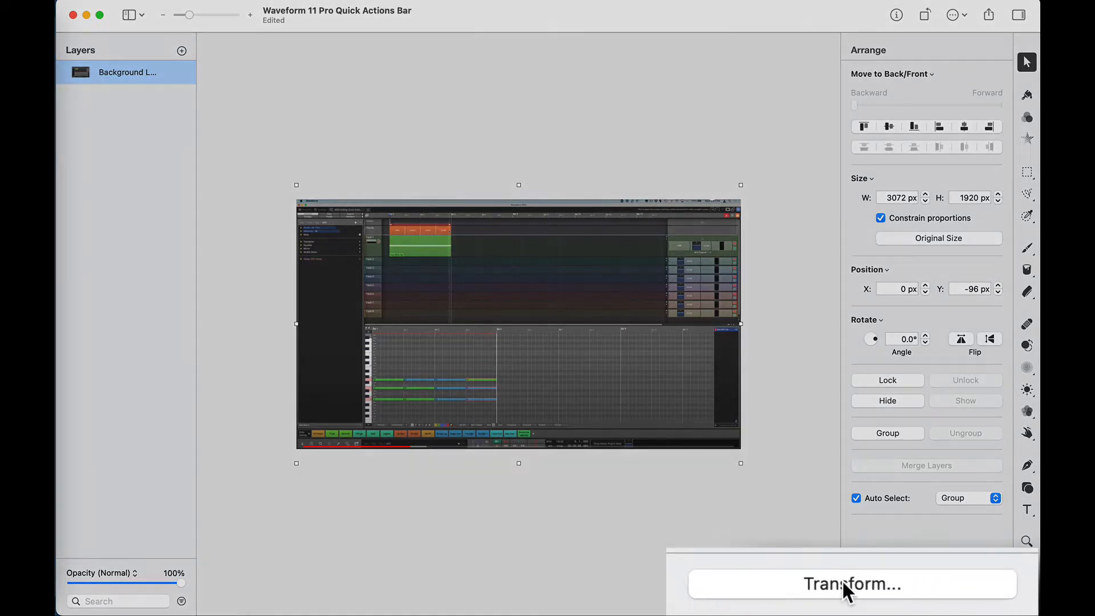
- Transform the screenshot layer by enlarging it and distorting its four corners into a slanted perspective that recedes from the upper-left corner
left_click(923, 606)
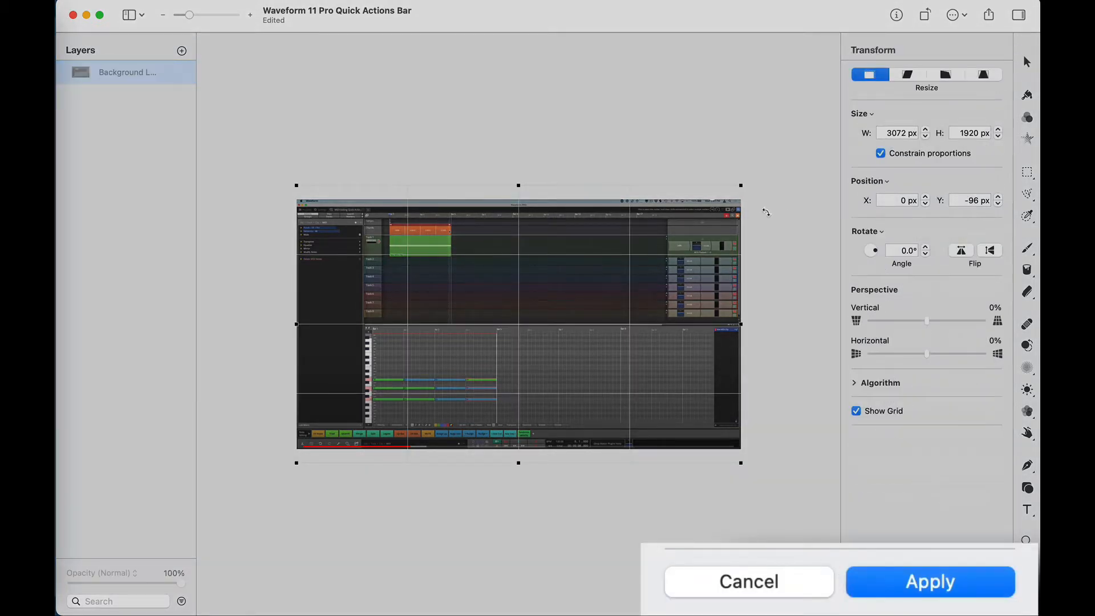
mouse_move(744, 187)
left_mouse_down()
mouse_move(772, 166)
mouse_move(730, 198)
left_mouse_up()
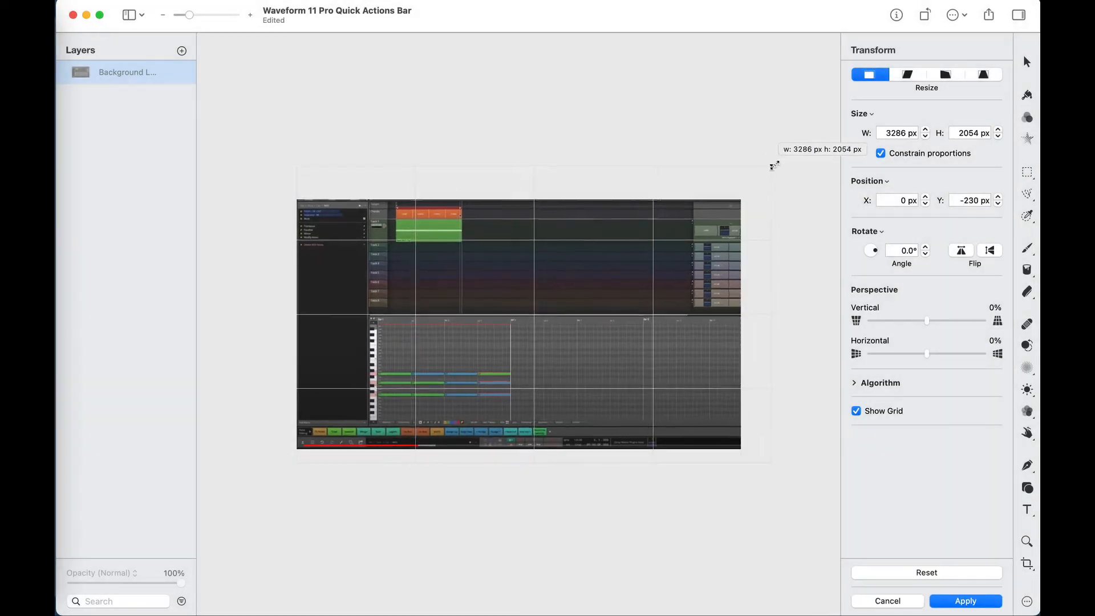
left_click_drag(781, 172, 837, 258)
key("super")
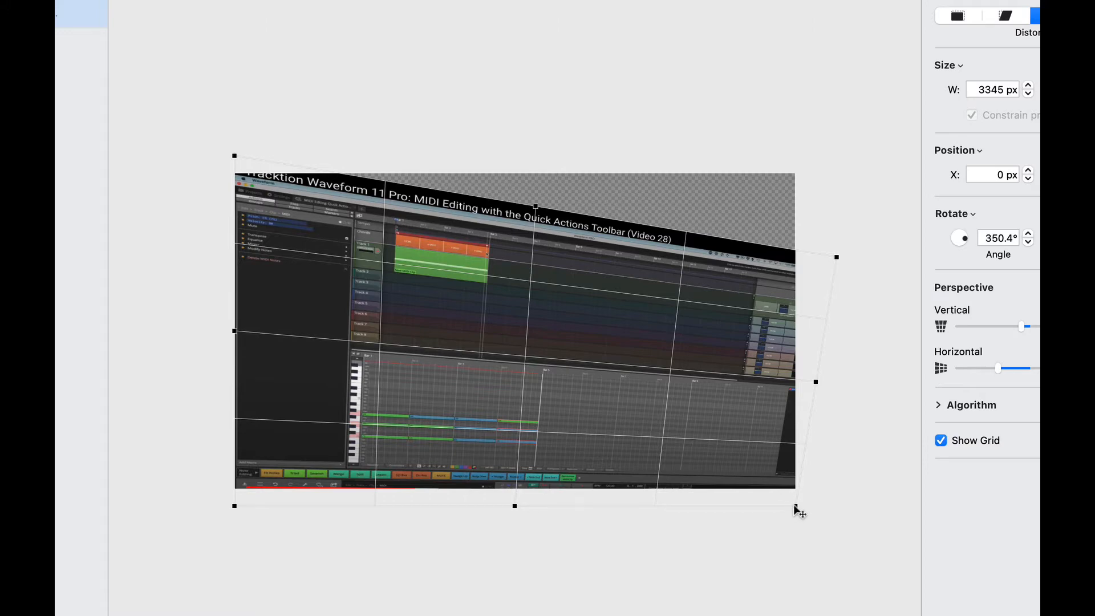
left_click_drag(797, 508, 951, 519)
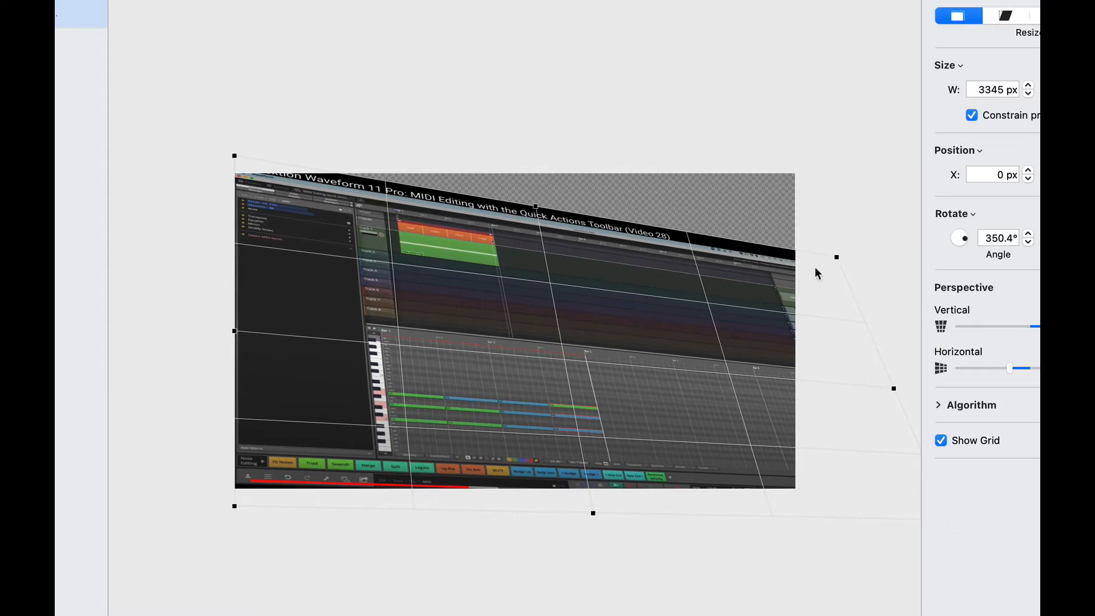
left_click_drag(839, 259, 917, 247)
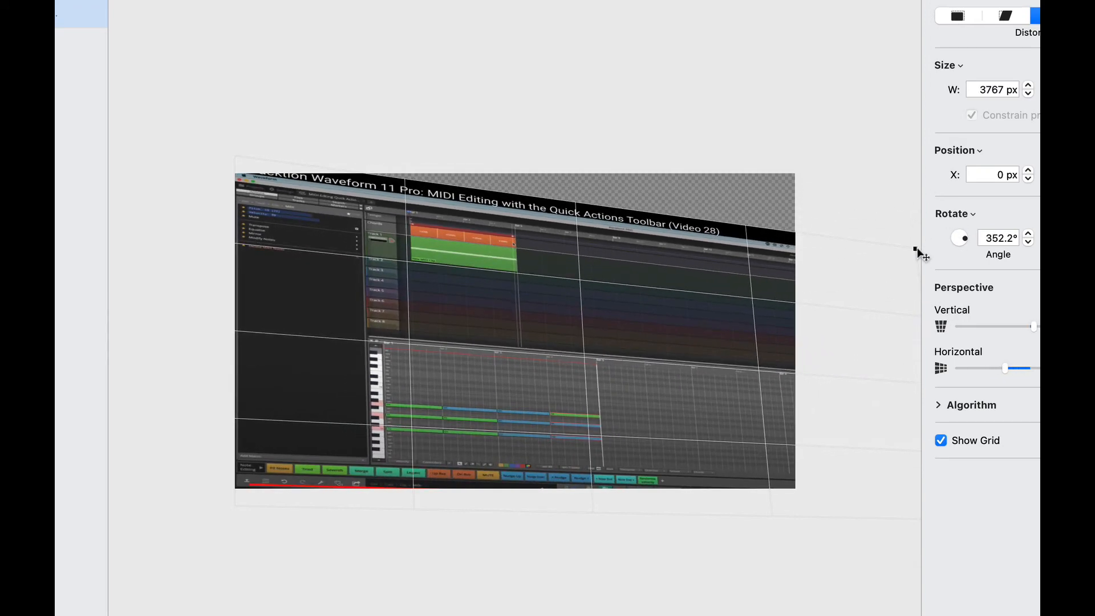
left_click_drag(235, 157, 214, 70)
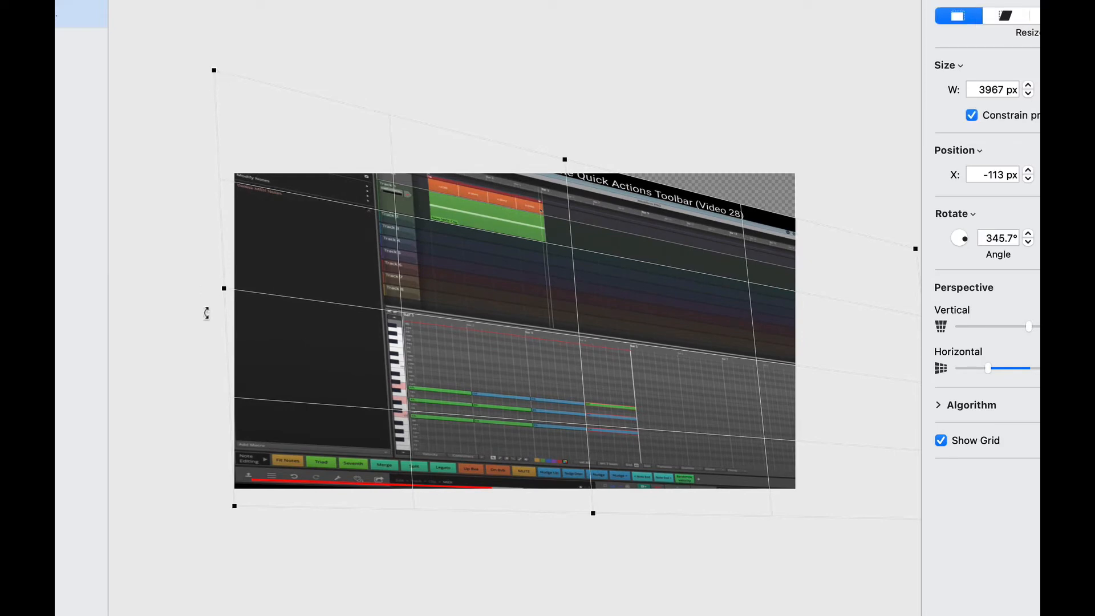
left_click_drag(235, 506, 247, 527)
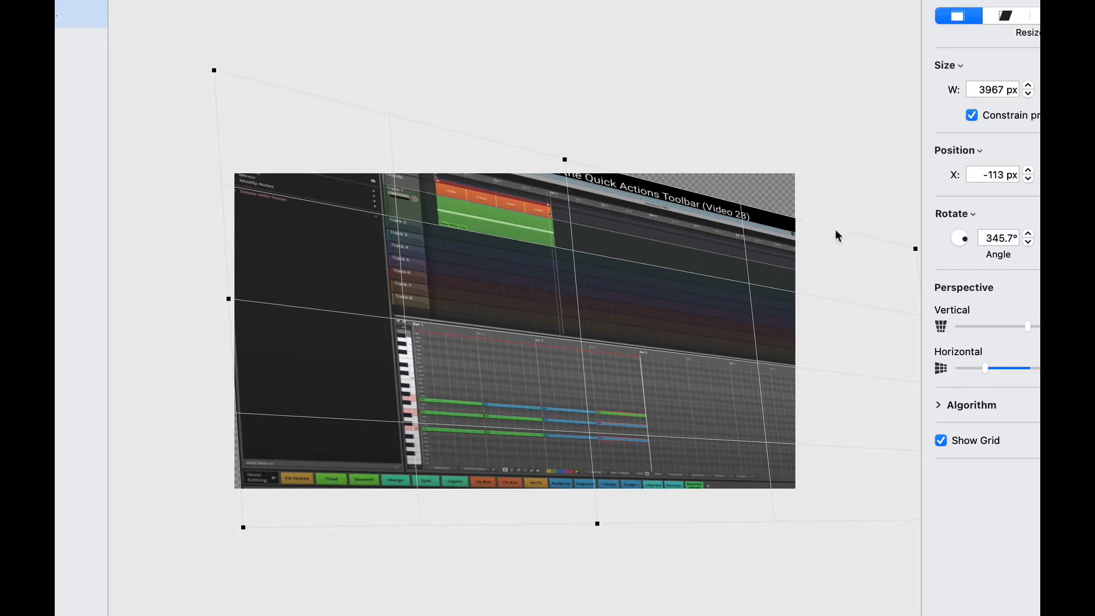
- Fine-tune the distorted layer's left and upper-right corners to about 3717 by 2009 px, keeping the quick actions toolbar inside the canvas
left_click_drag(916, 250, 918, 279)
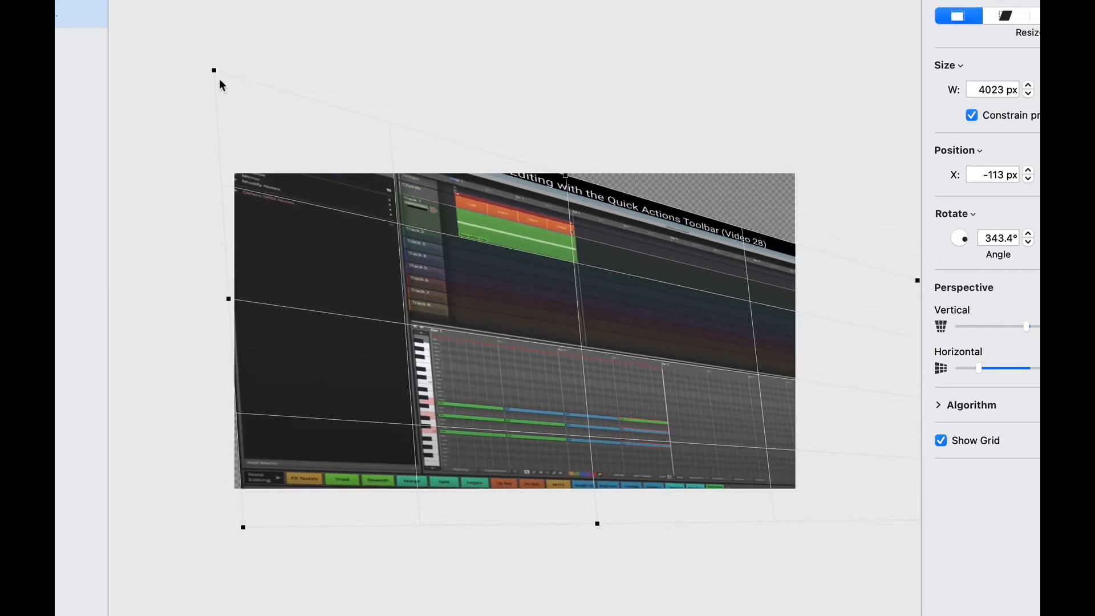
left_click_drag(213, 70, 224, 141)
mouse_move(244, 527)
left_mouse_down()
mouse_move(225, 530)
mouse_move(234, 531)
left_mouse_up()
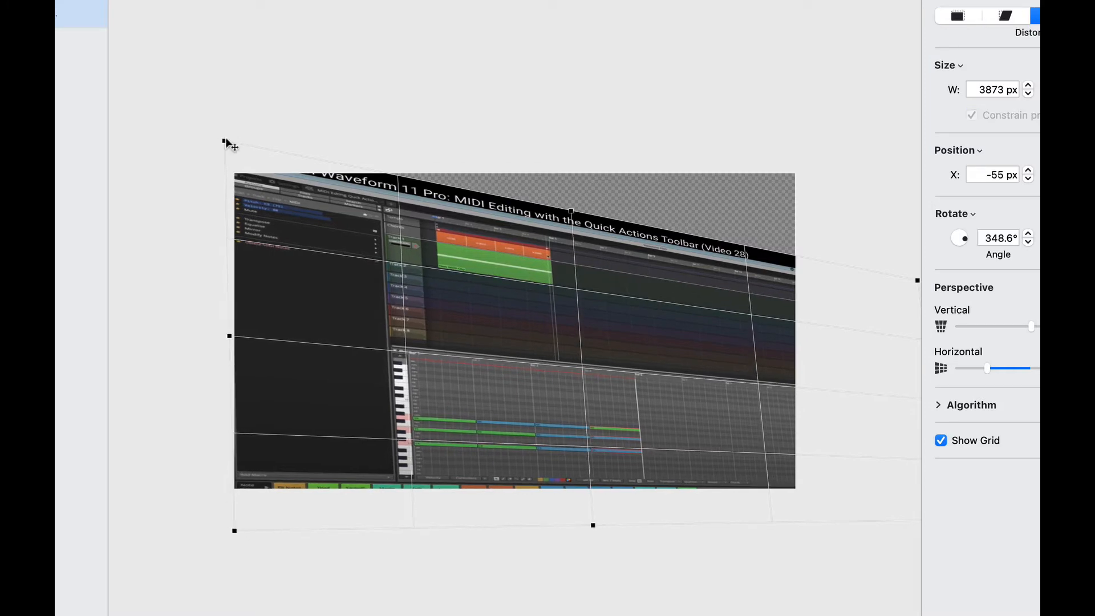
mouse_move(227, 142)
left_mouse_down()
mouse_move(237, 146)
mouse_move(231, 139)
left_mouse_up()
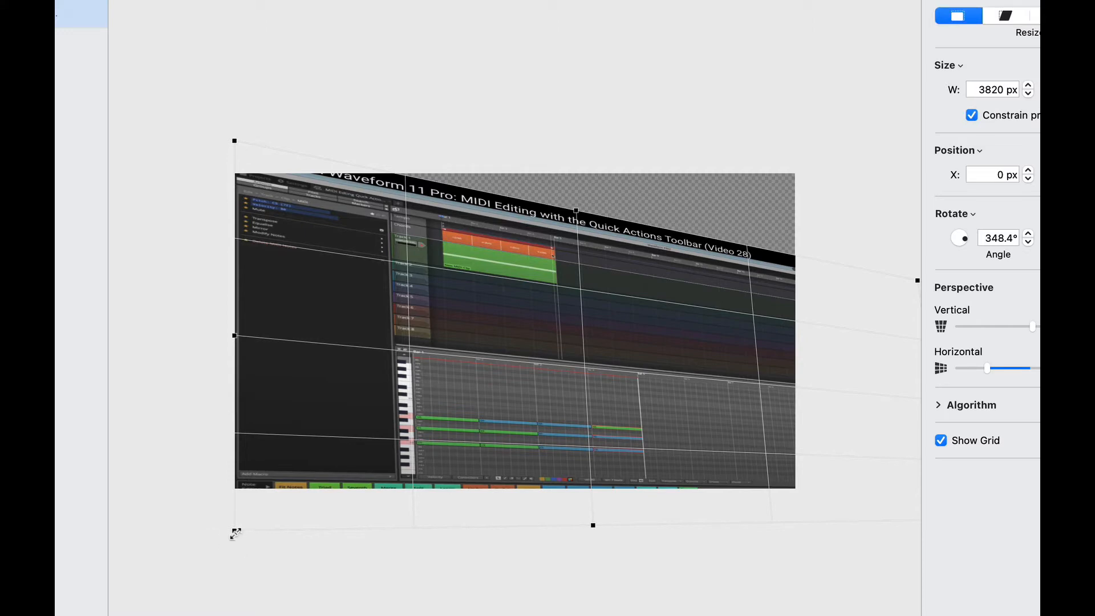
left_click_drag(235, 534, 246, 512)
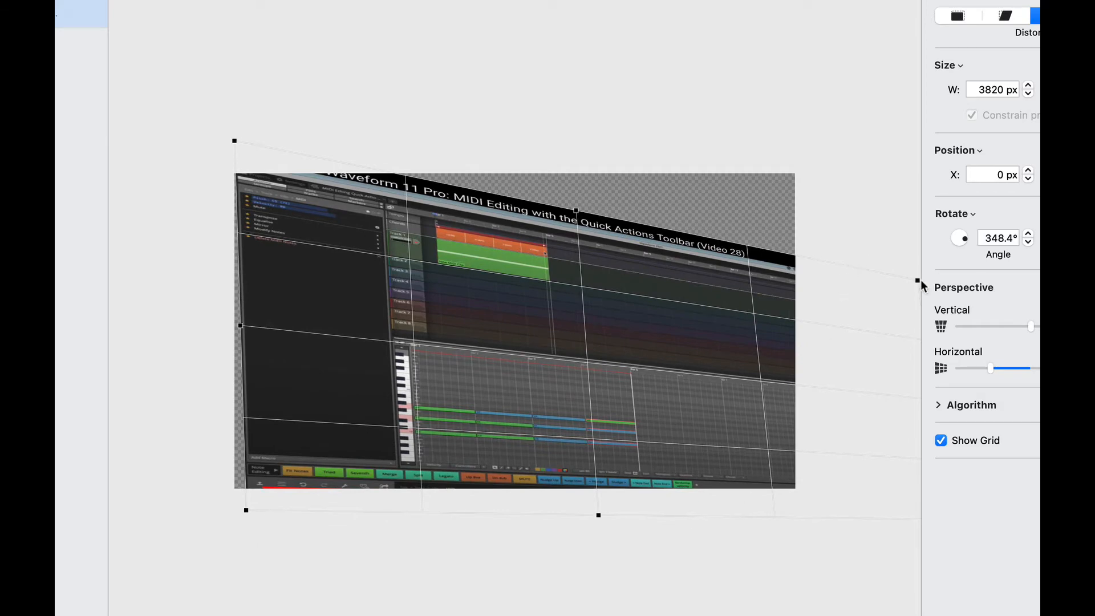
left_click_drag(916, 279, 903, 252)
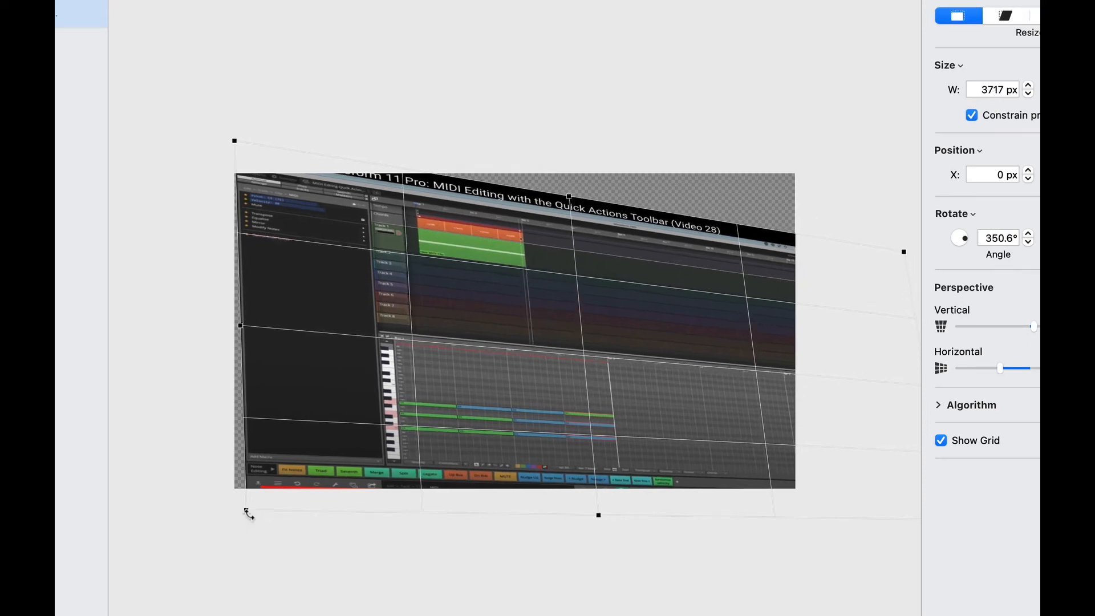
left_click_drag(248, 513, 240, 510)
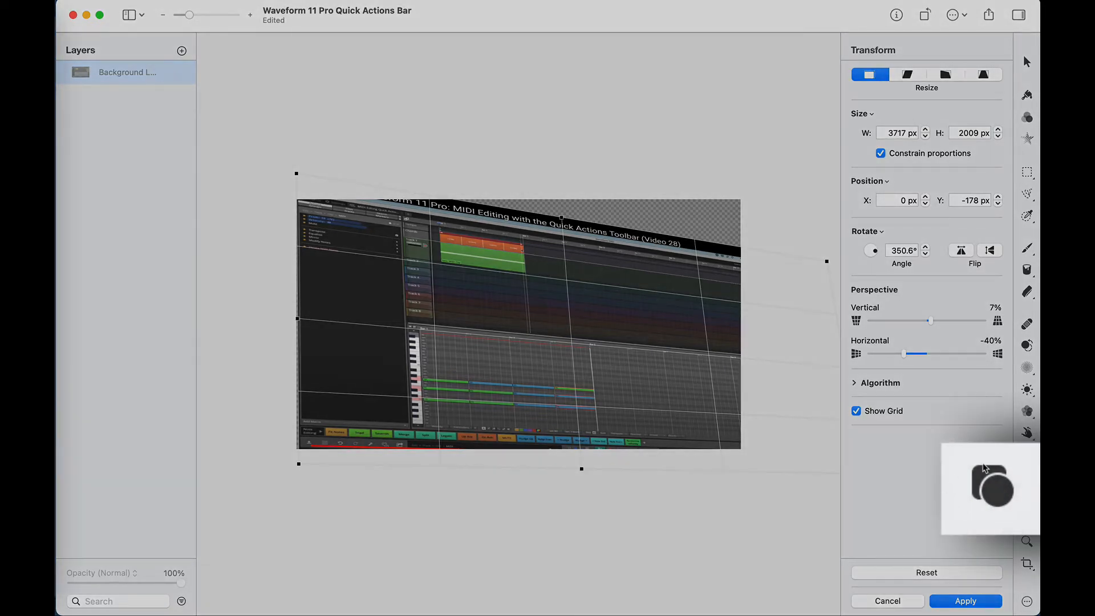
- Draw a black rounded-rectangle band about 3385 by 548 px across the middle of the image and adjust its fill opacity
left_click(989, 494)
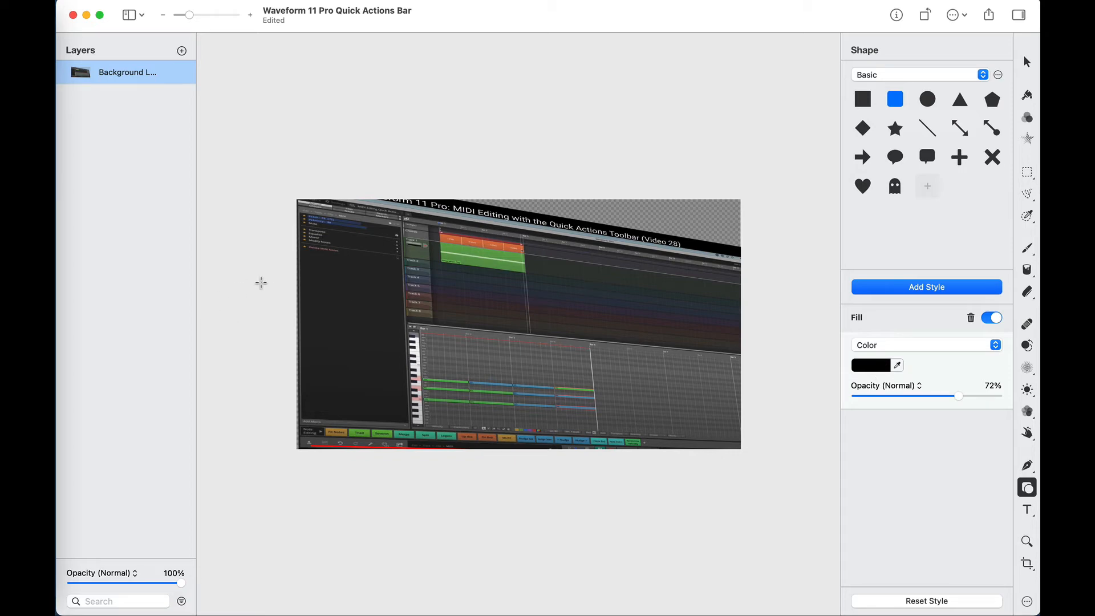
left_click_drag(270, 281, 758, 365)
left_click(1027, 62)
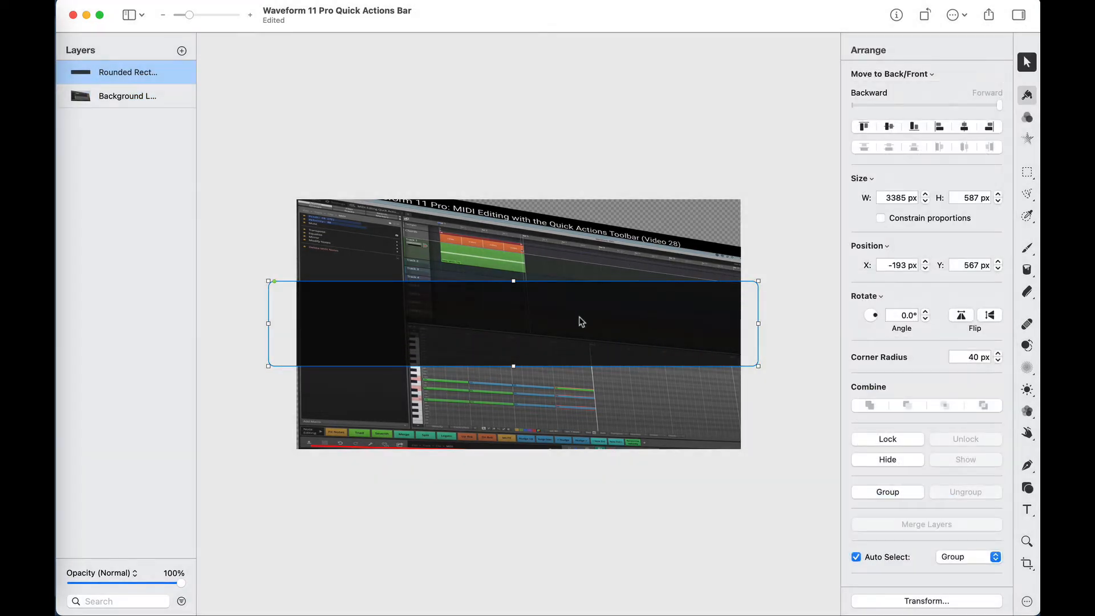
mouse_move(581, 321)
left_mouse_down()
mouse_move(584, 311)
mouse_move(585, 320)
left_mouse_up()
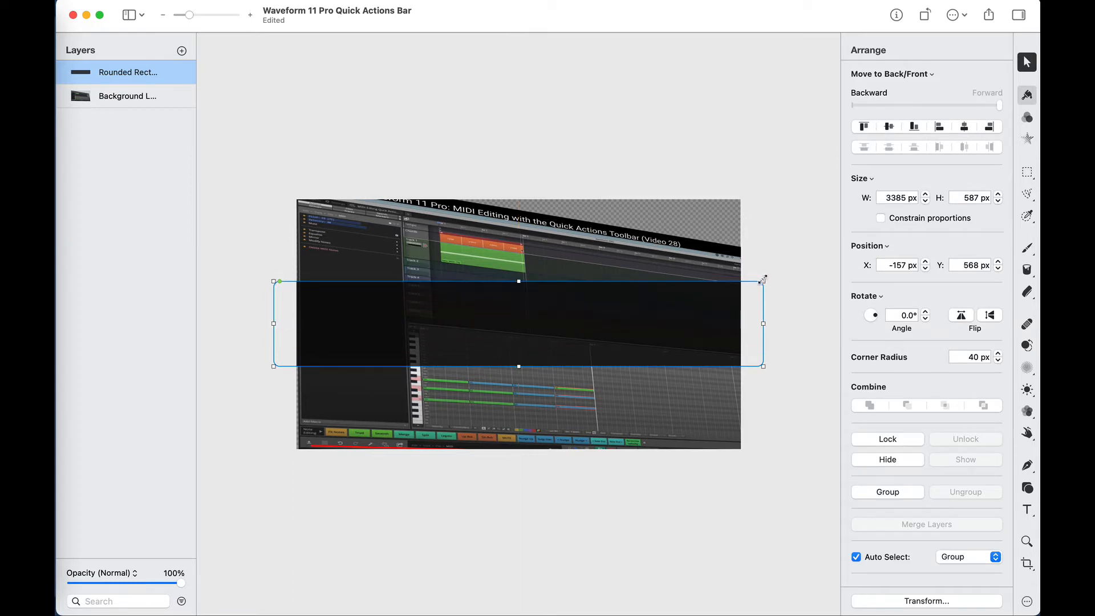
left_click_drag(763, 281, 764, 287)
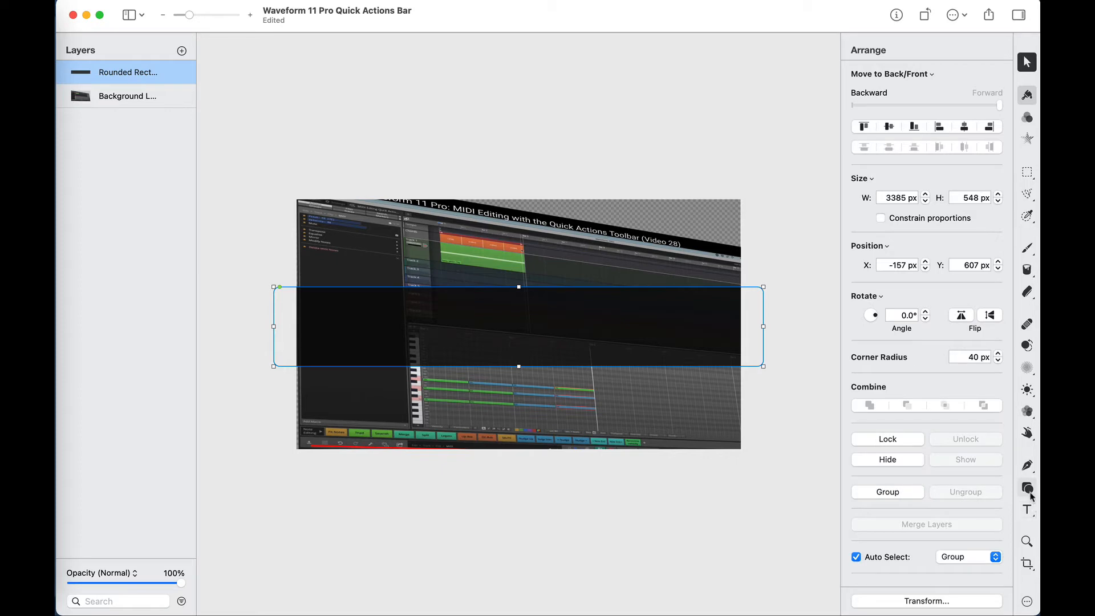
left_click(1030, 493)
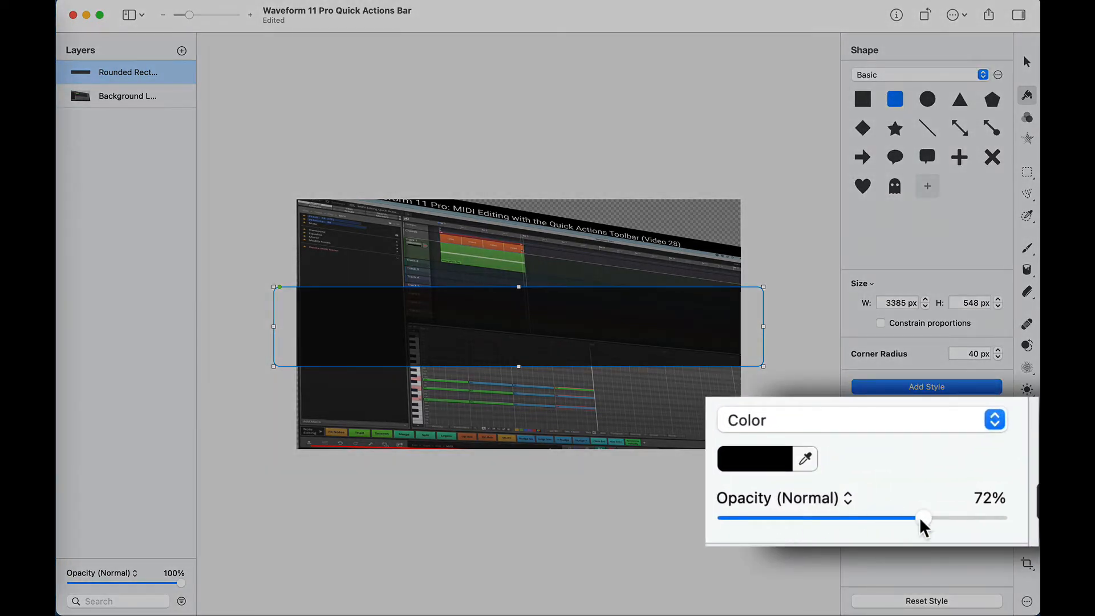
left_click_drag(924, 520, 945, 509)
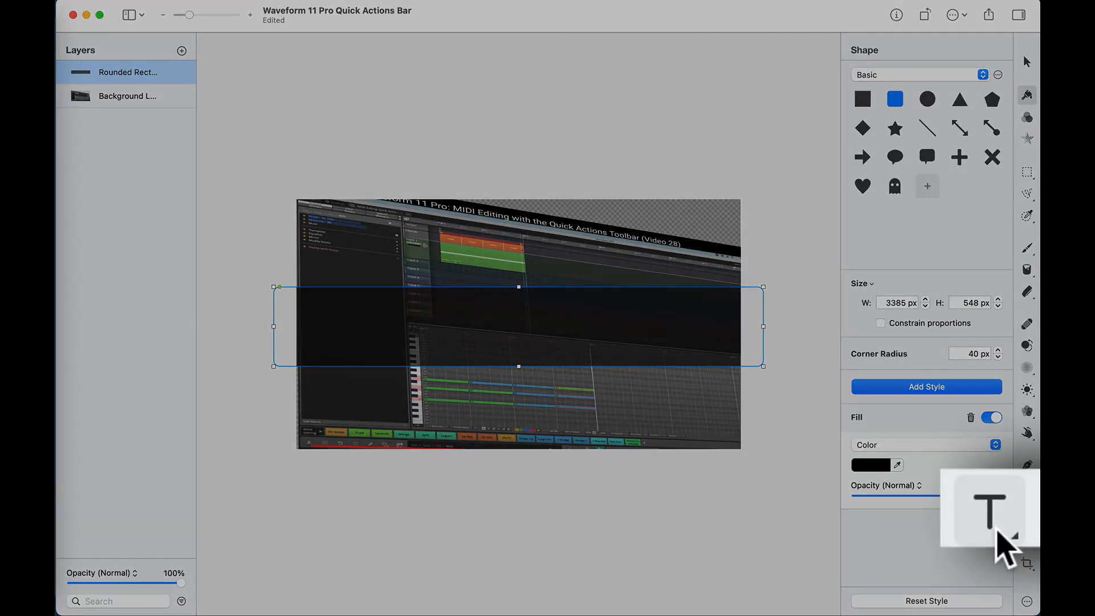
- Add the text "Waveform 11 Pro" on the dark band
left_click(1027, 509)
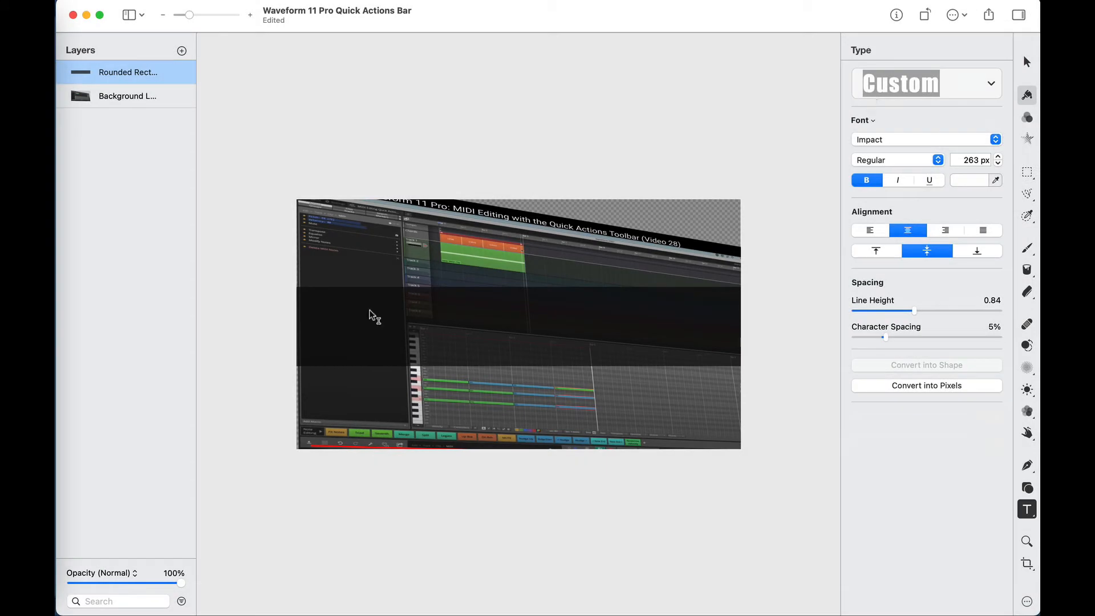
left_click(375, 317)
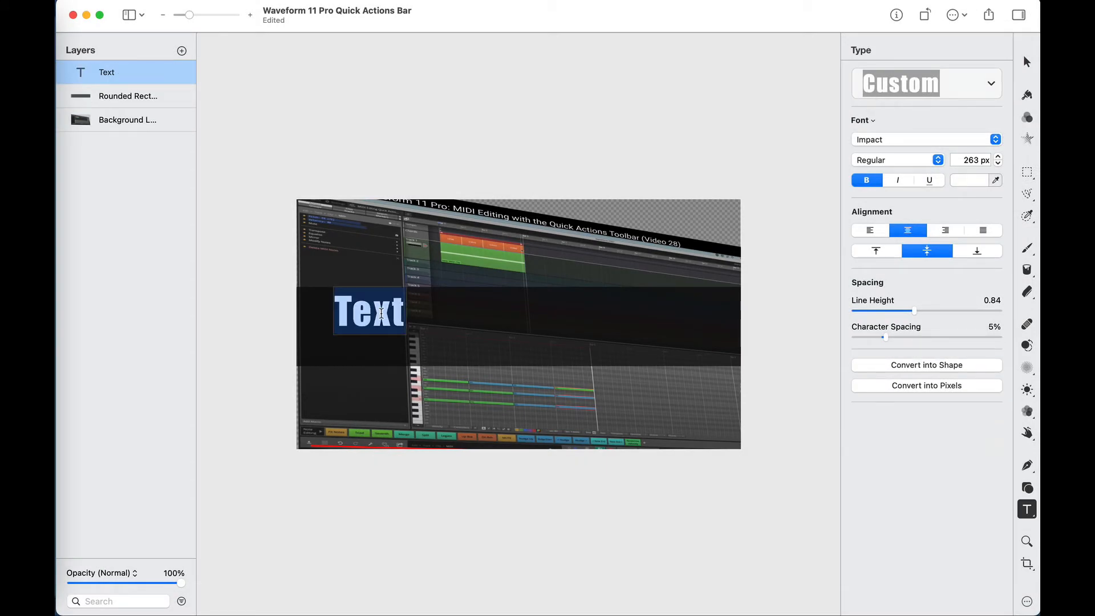
type("Wav")
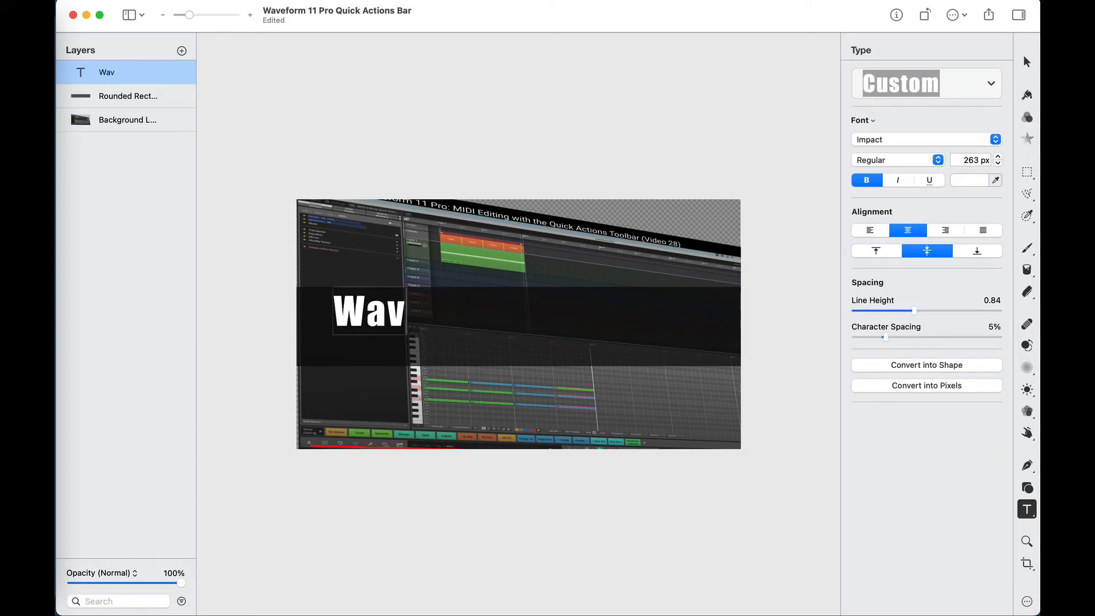
type("eform 11 Pro")
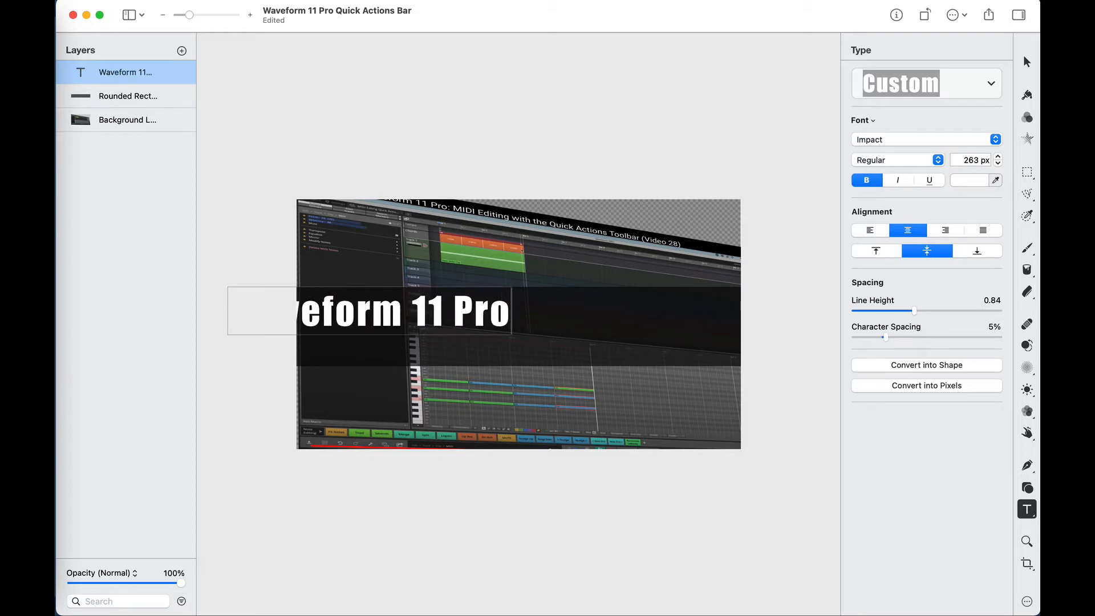
- Add "Quick Actions Bar" as the title's second line and widen the text box to the full canvas width of 3072 px
key("Return")
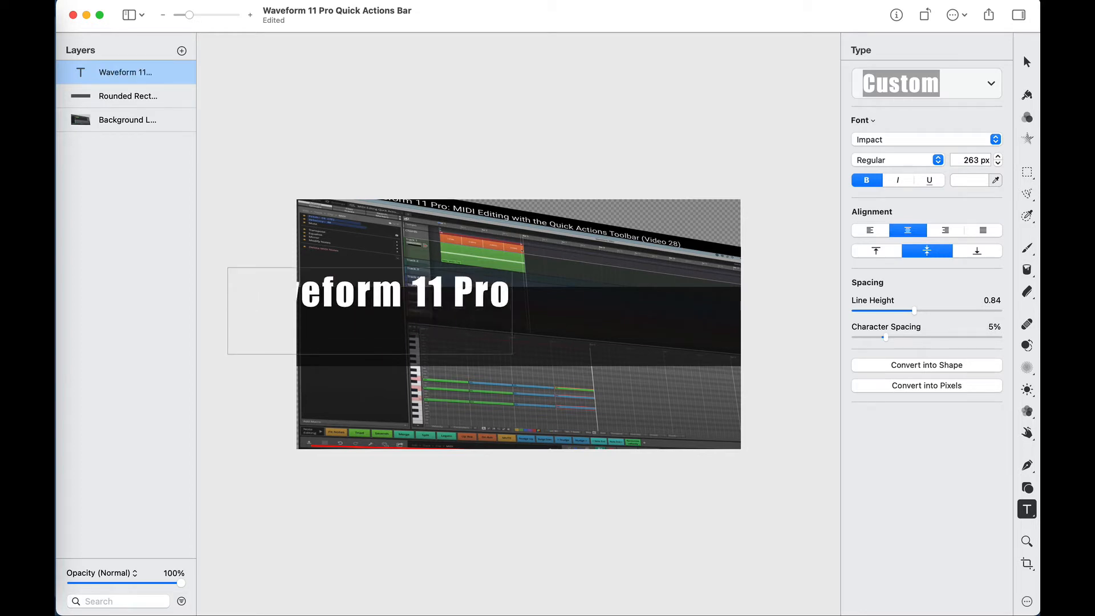
type("Quick Actions Bar")
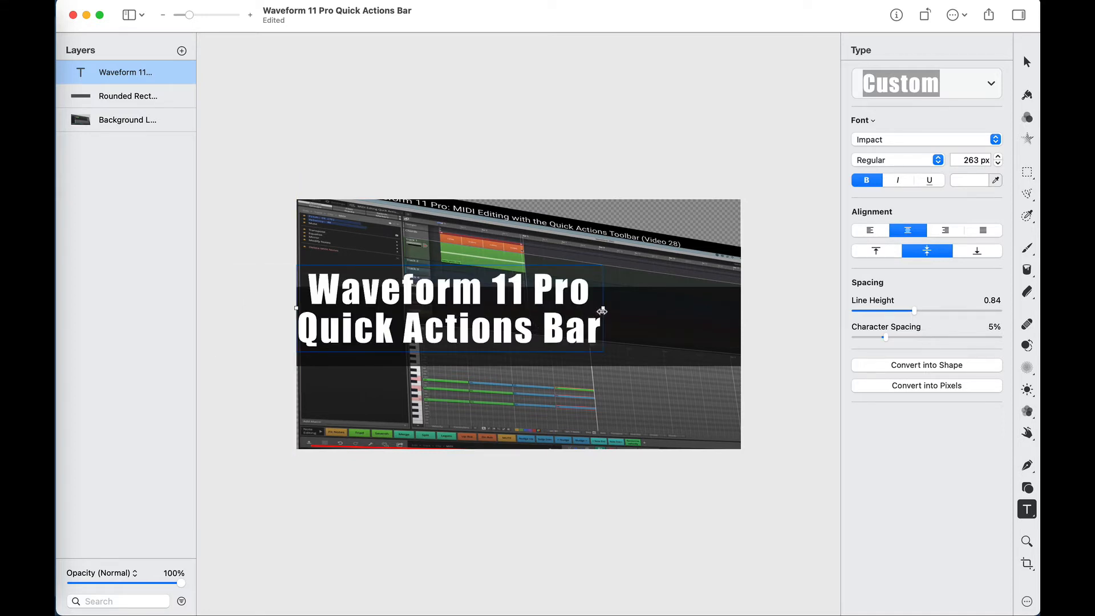
left_click_drag(602, 311, 741, 308)
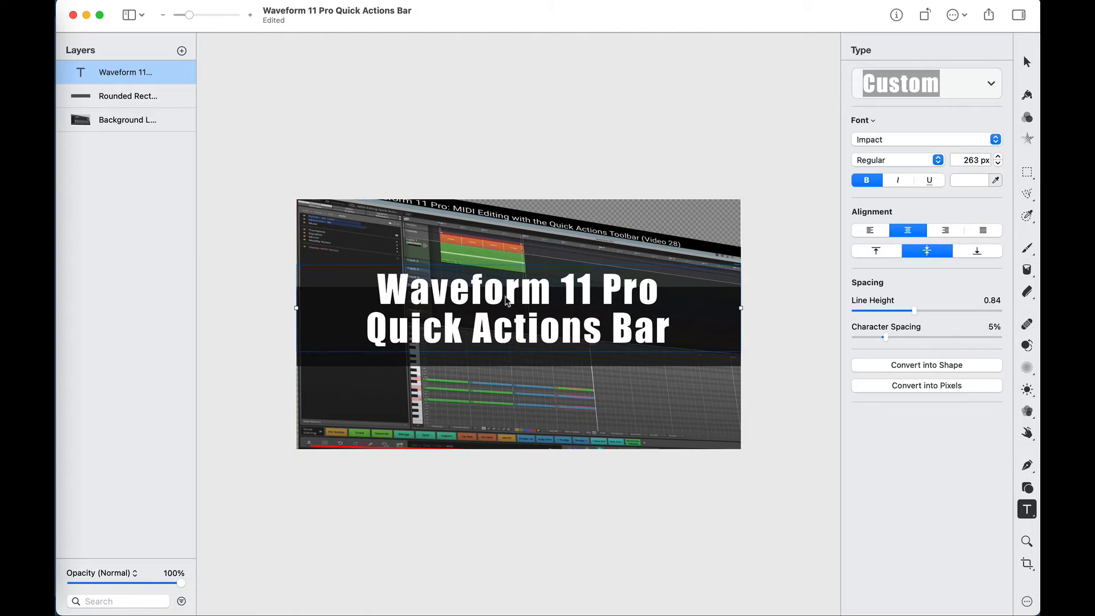
- Try to lower the title text onto the dark band and undo the move
left_click_drag(507, 300, 508, 320)
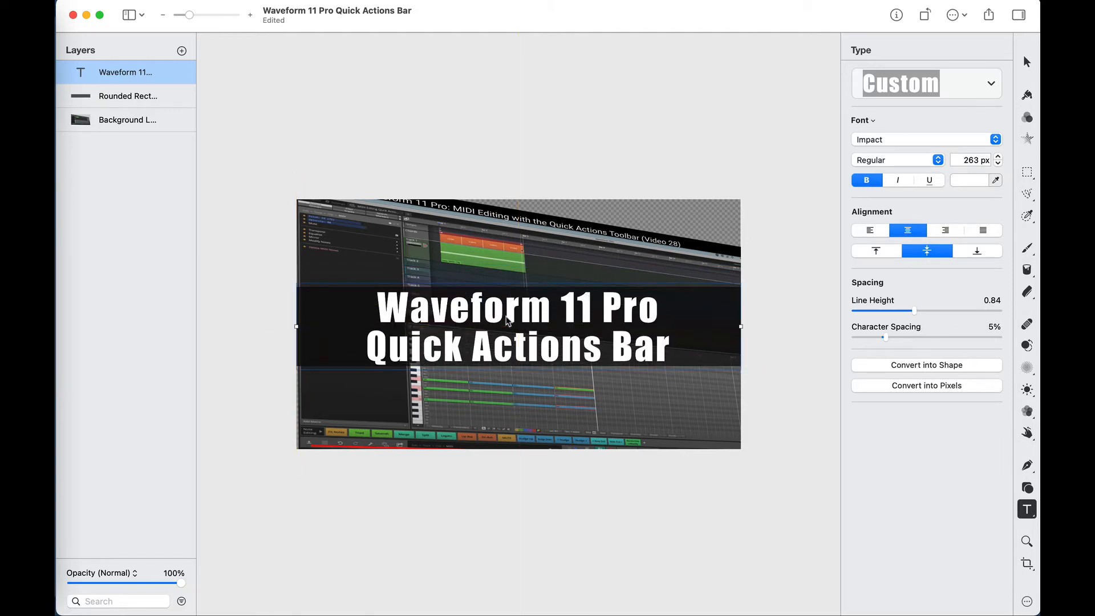
double_click(360, 328)
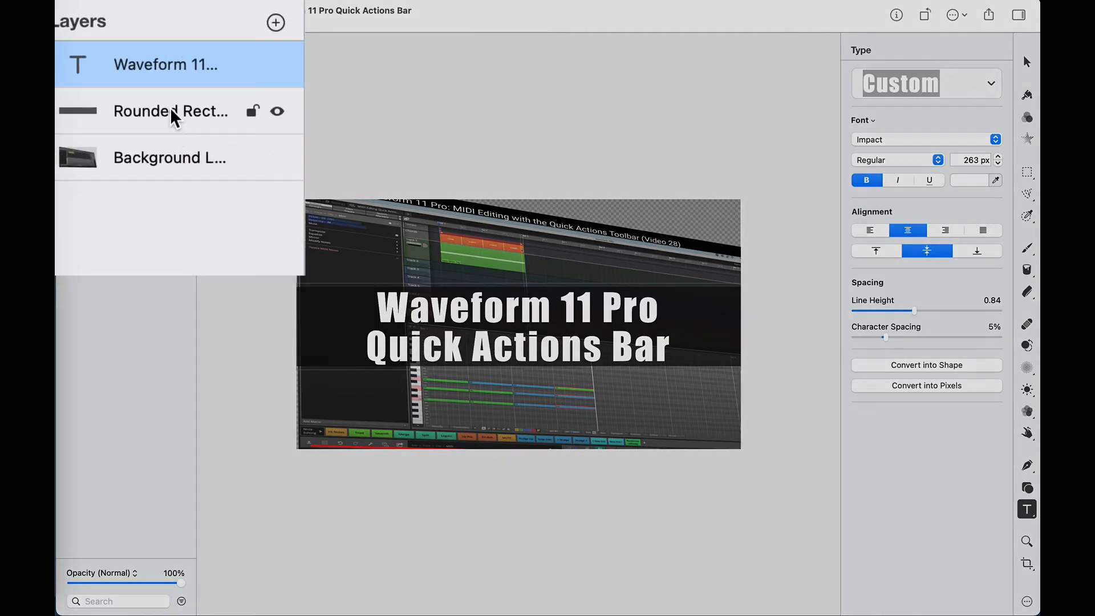
left_click(175, 118)
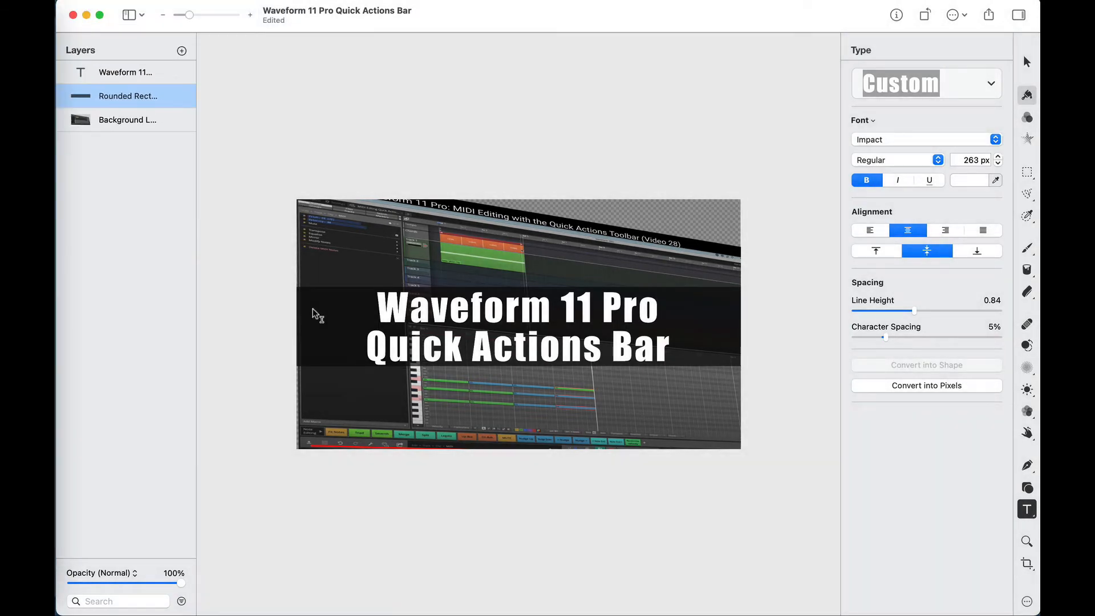
left_click(315, 313)
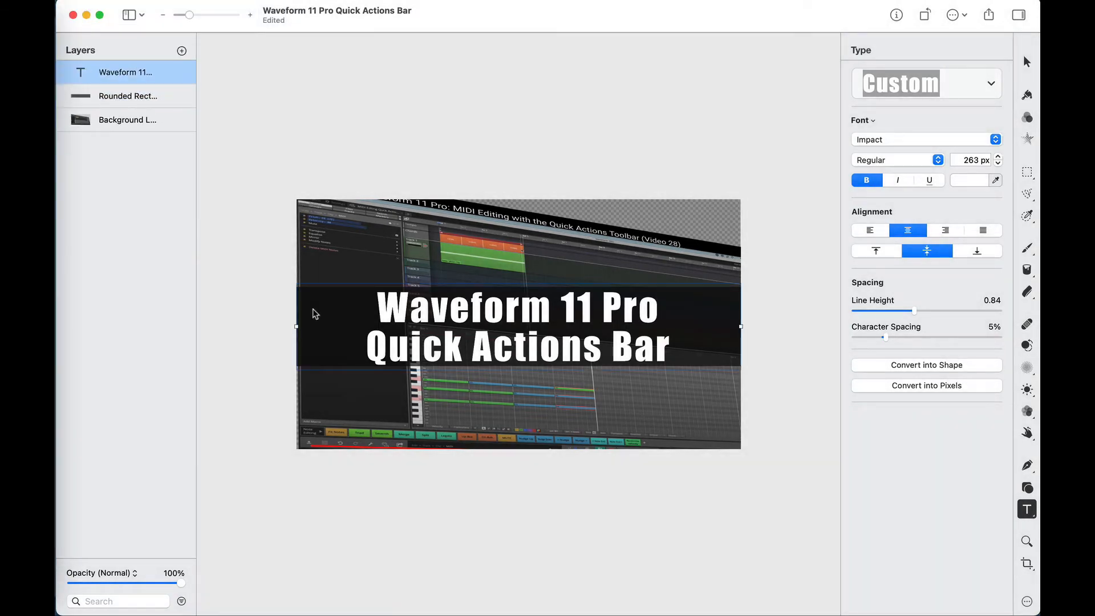
key("super+z")
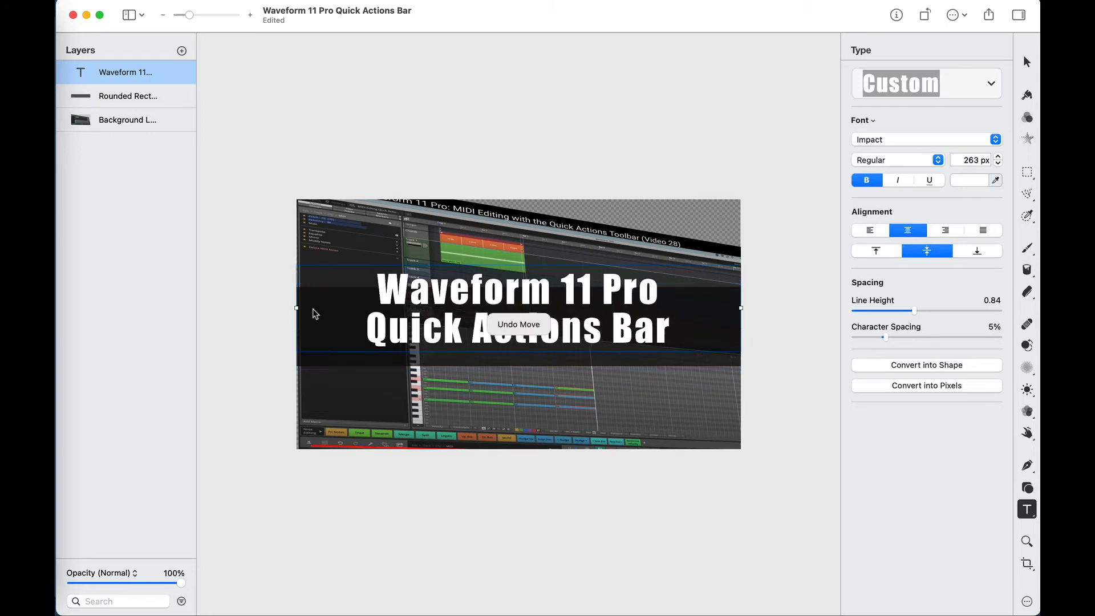
- Nudge the dark band slightly up and move the title text up off it to about X 214 px, Y -225 px
left_click(152, 102)
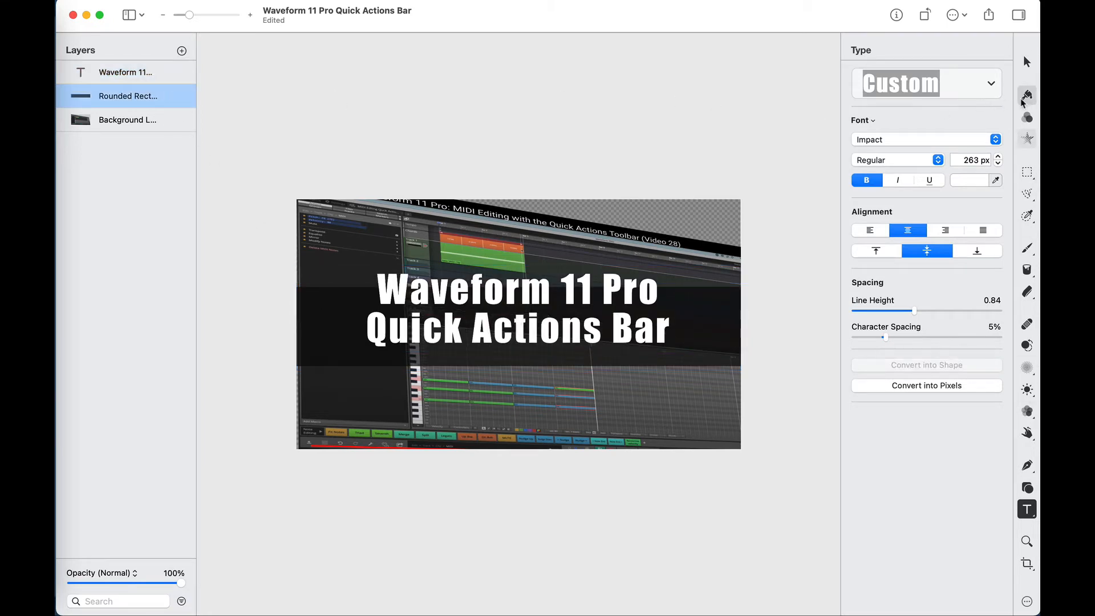
left_click(1027, 62)
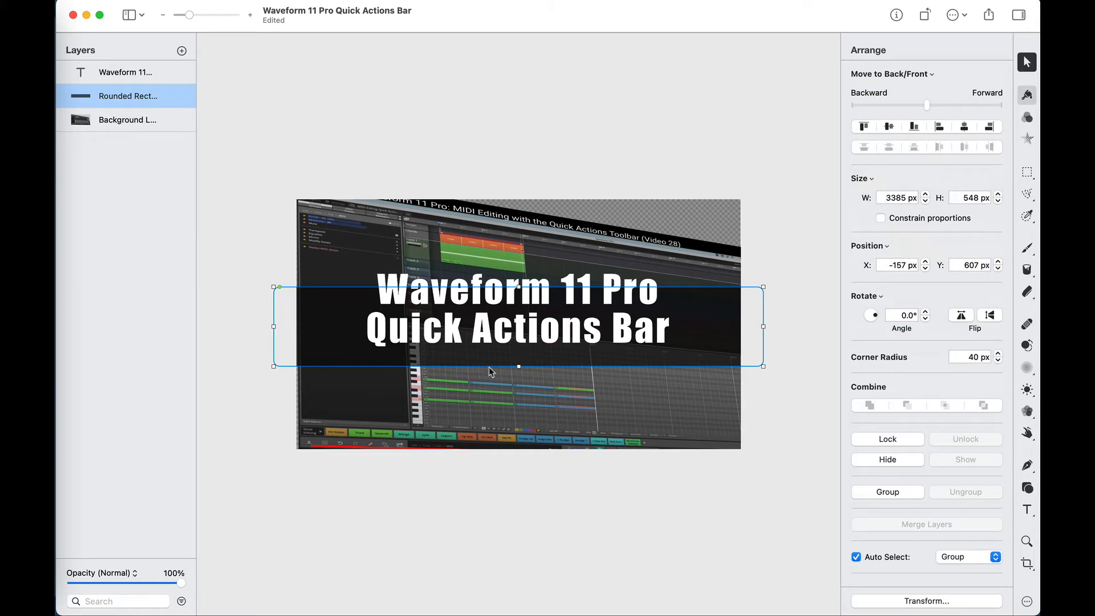
left_click_drag(325, 326, 334, 197)
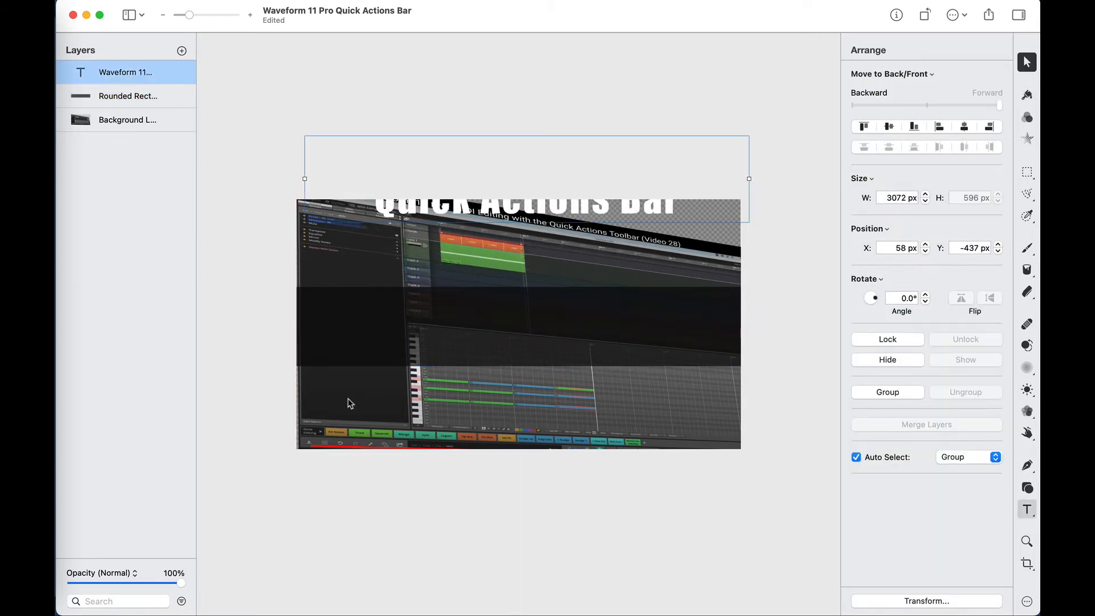
mouse_move(354, 336)
left_mouse_down()
mouse_move(357, 320)
mouse_move(361, 334)
left_mouse_up()
left_click_drag(422, 210, 429, 352)
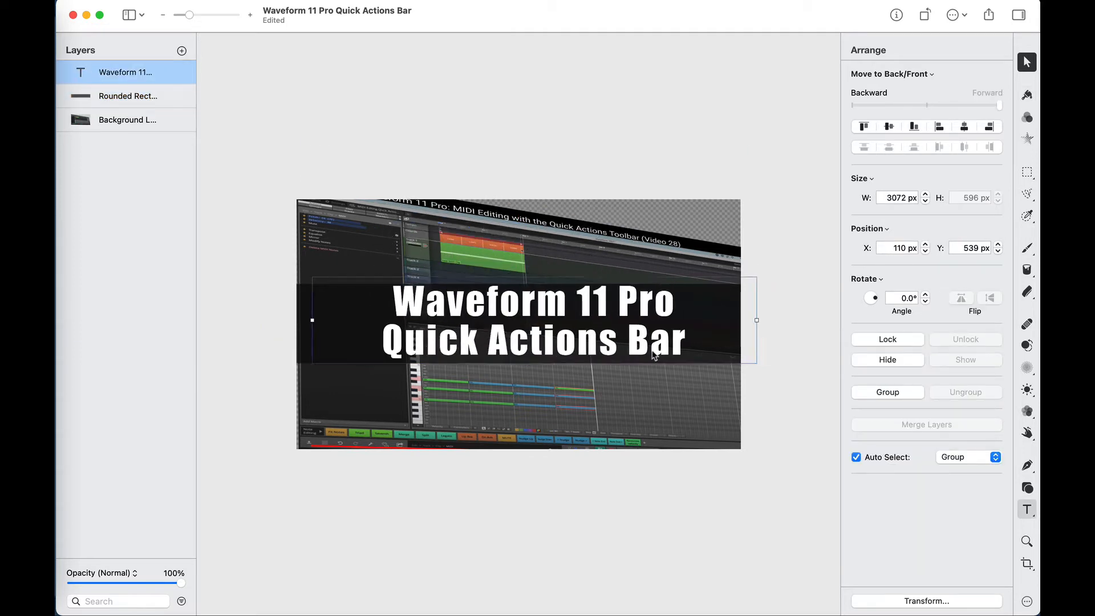
left_click_drag(589, 337, 604, 226)
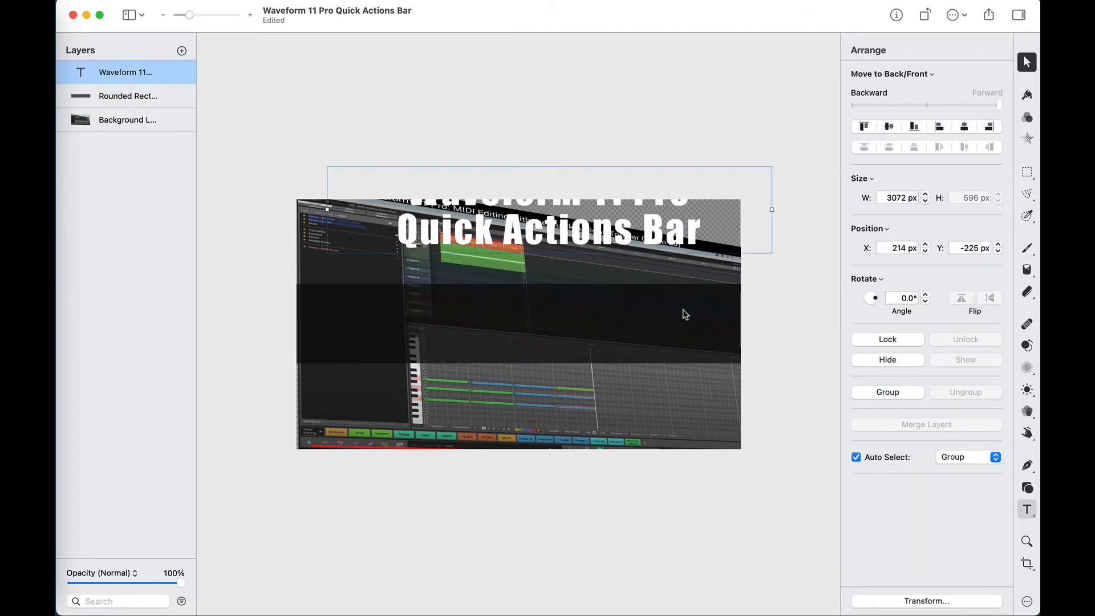
- Enlarge the dark band to about 633 px high and place the title text back on it at X 0 px, Y 548 px
left_click(684, 311)
left_click_drag(772, 283, 771, 273)
mouse_move(628, 320)
left_mouse_down()
mouse_move(632, 332)
mouse_move(620, 330)
left_mouse_up()
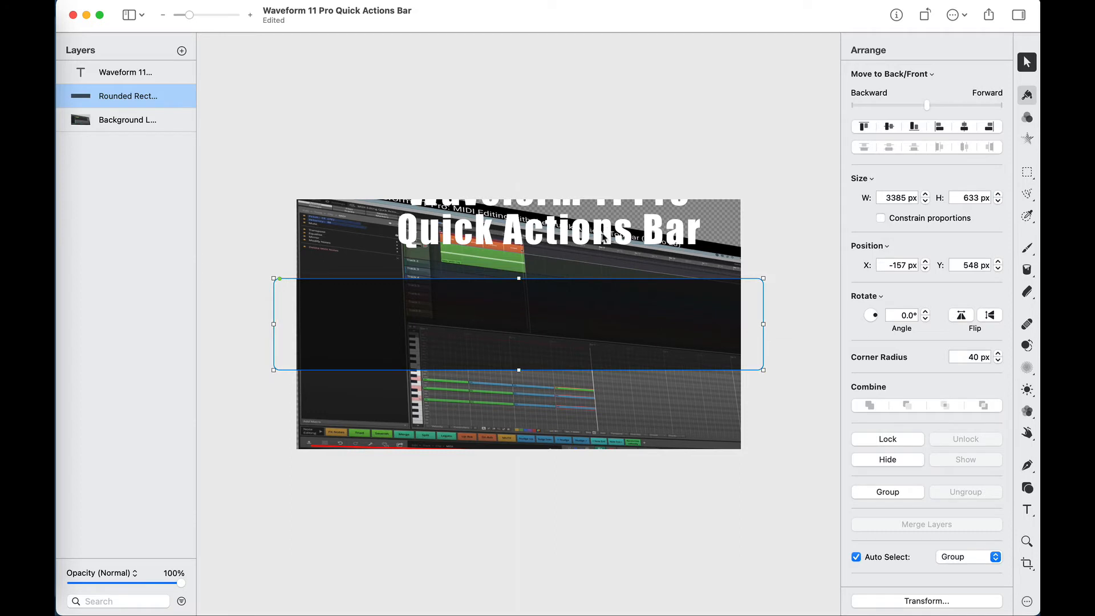
left_click_drag(605, 230, 574, 337)
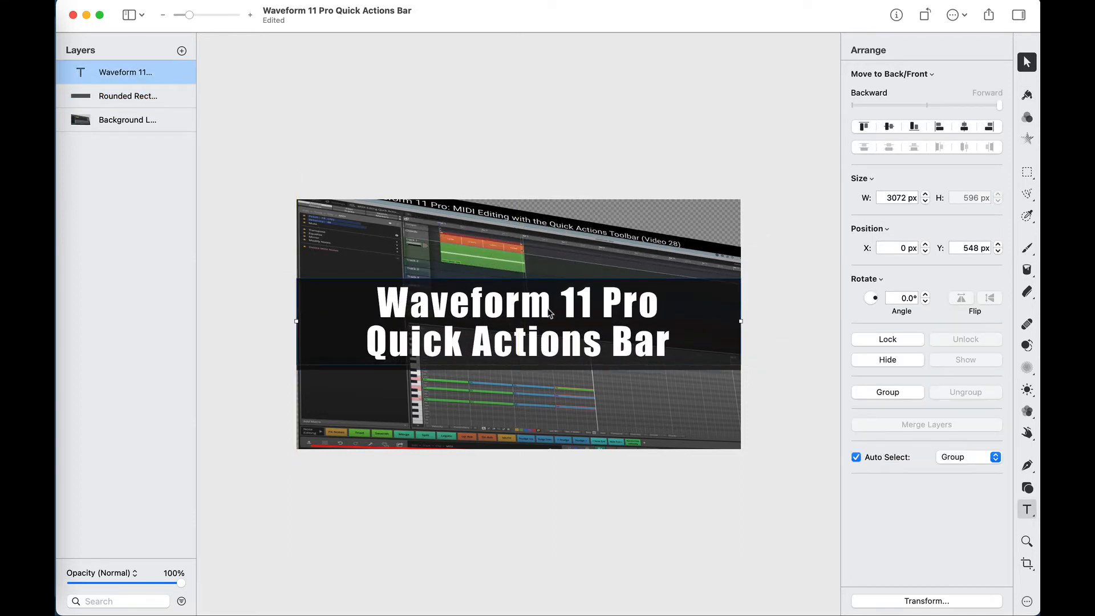
- Select both lines of the title text and increase the font size to 265 px
triple_click(549, 309)
triple_click(579, 339)
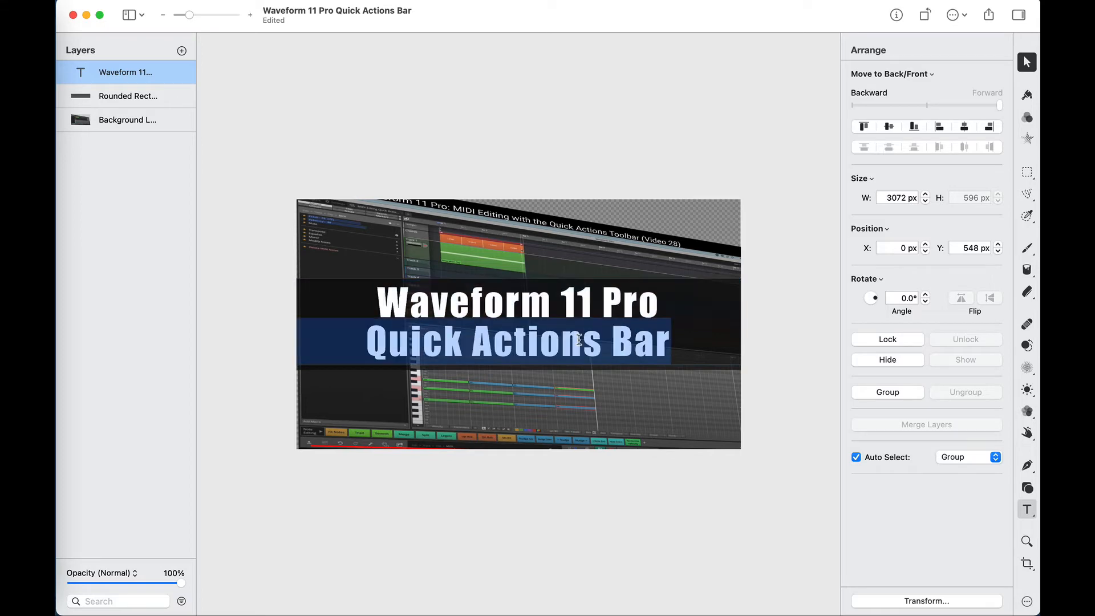
left_click(660, 357)
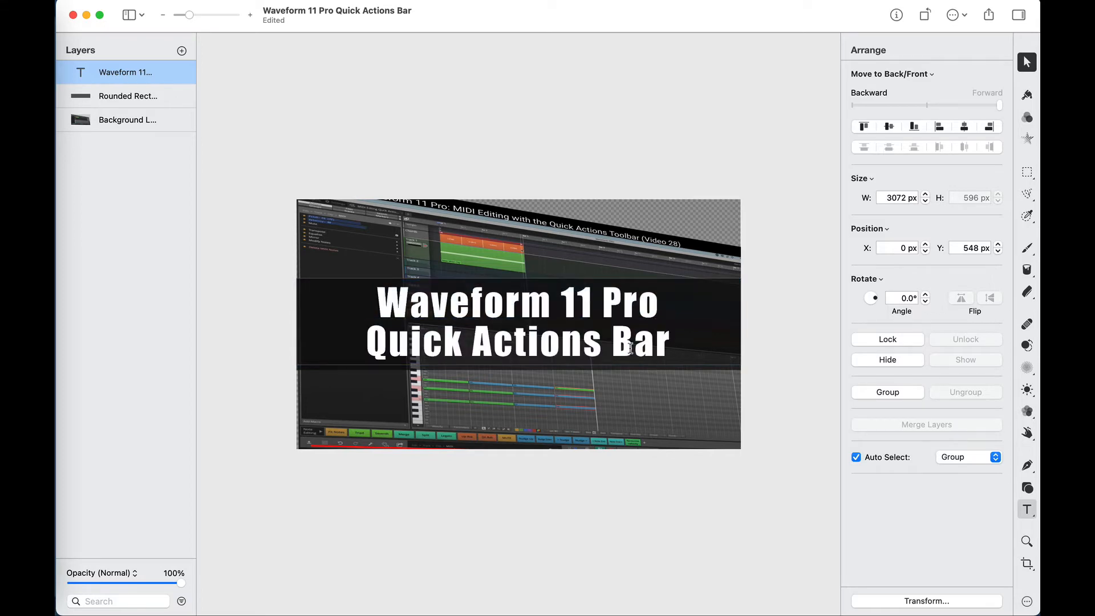
left_click_drag(673, 353, 381, 301)
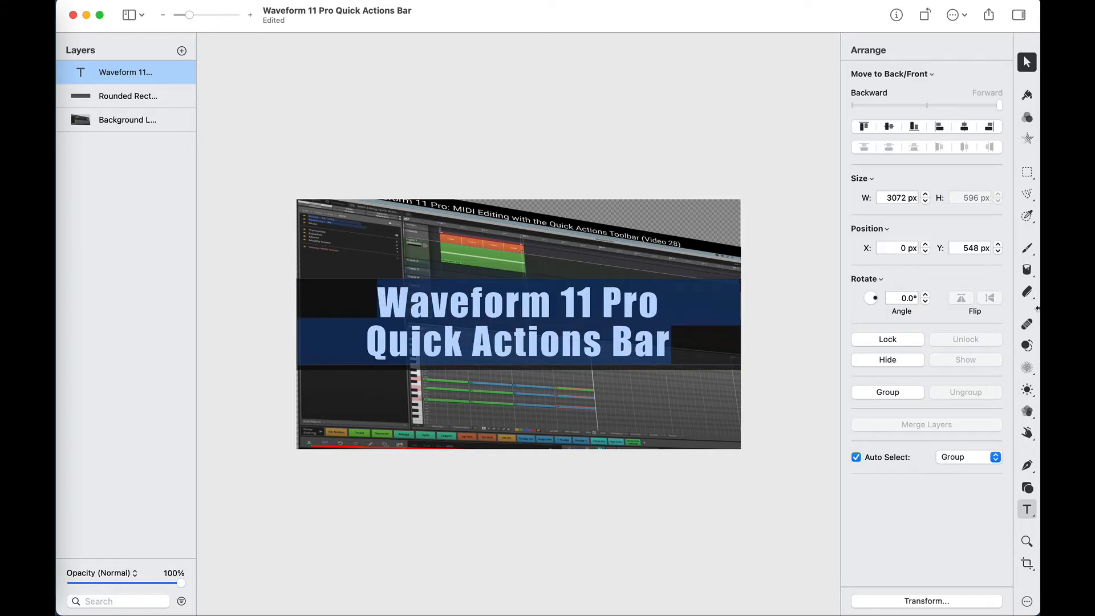
left_click(1030, 515)
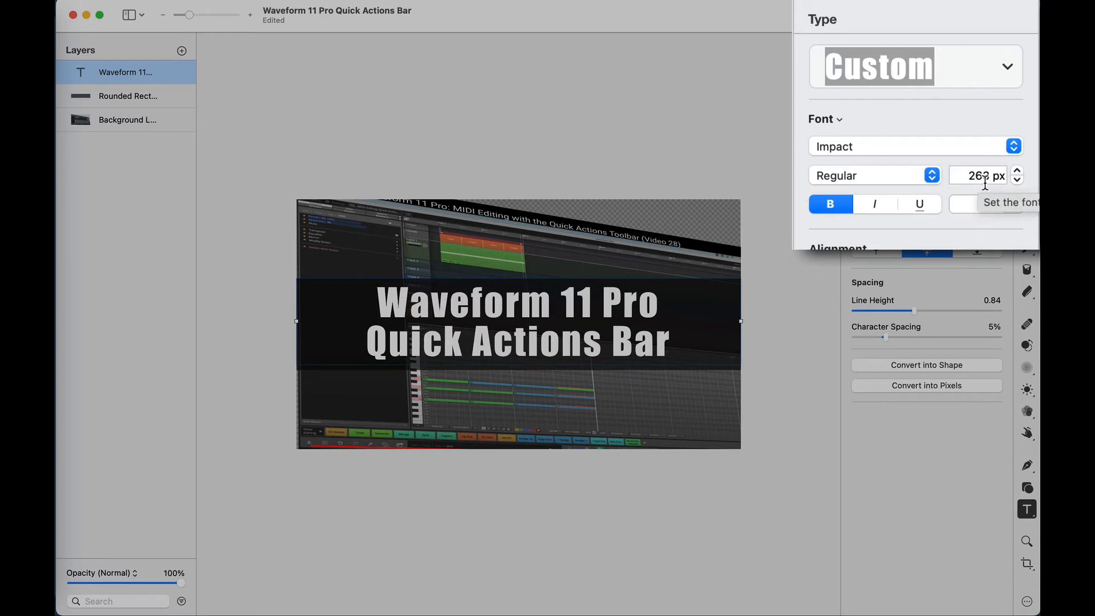
left_click(1016, 170)
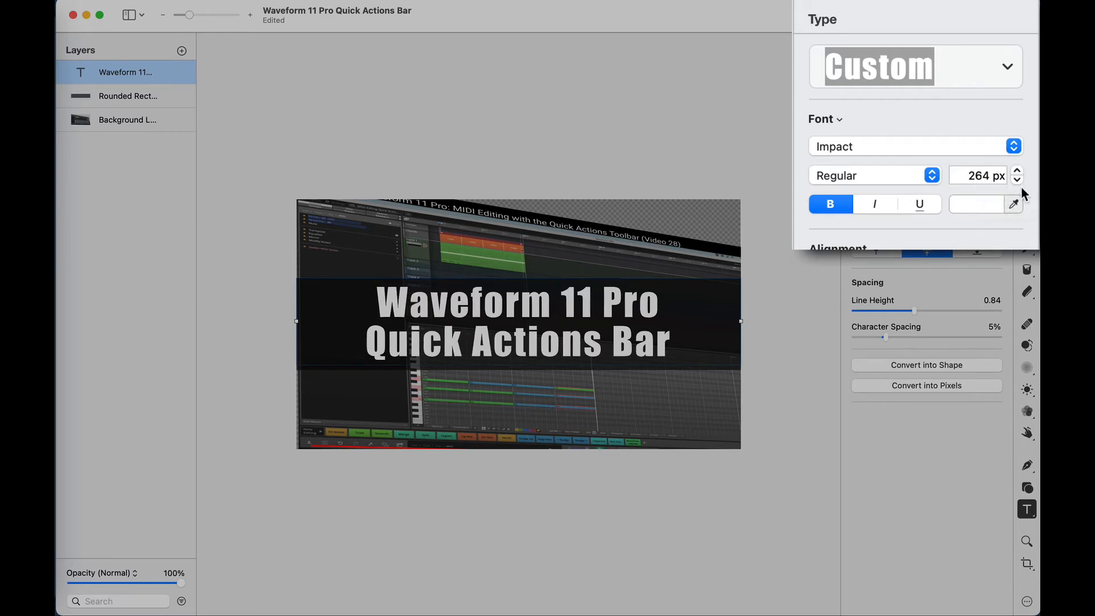
left_click(1017, 180)
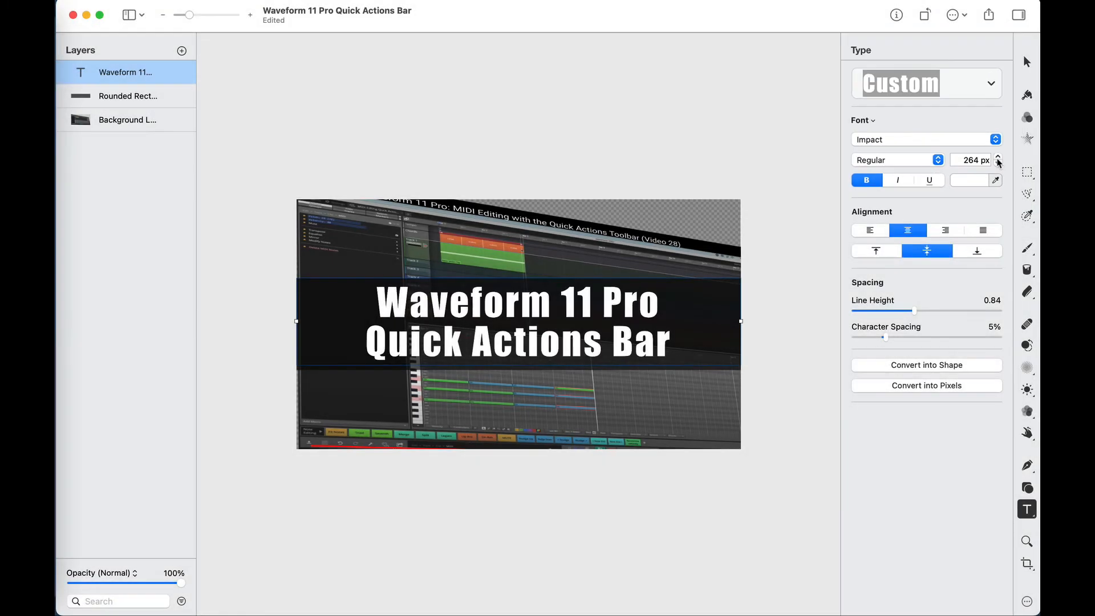
- Preview other fonts such as Arial on the title text and keep Impact
left_click(890, 144)
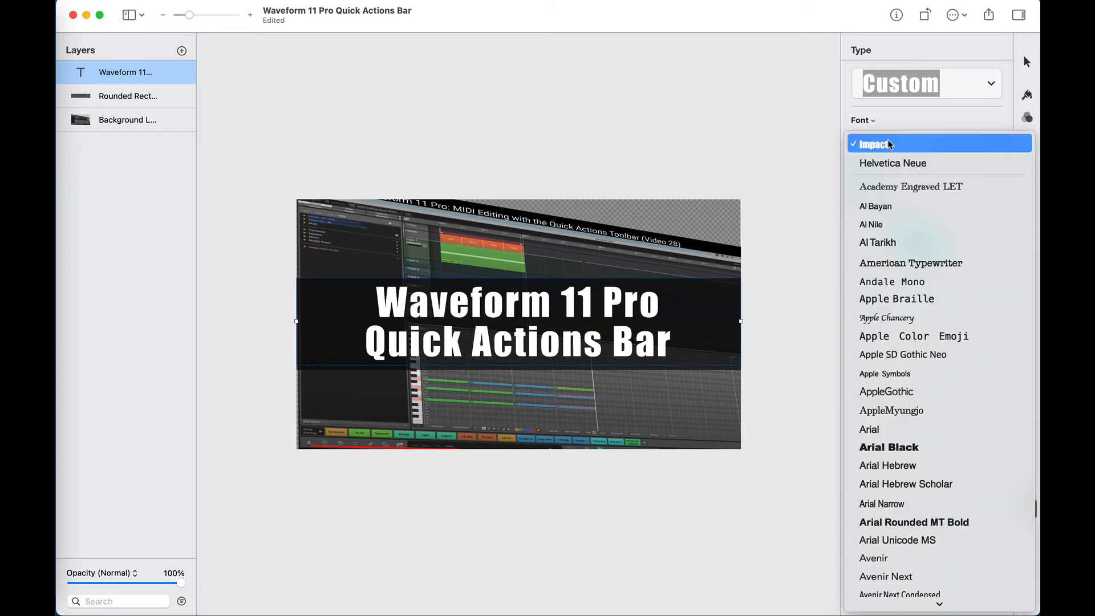
scroll(892, 285, "down", 10)
scroll(895, 322, "up", 3)
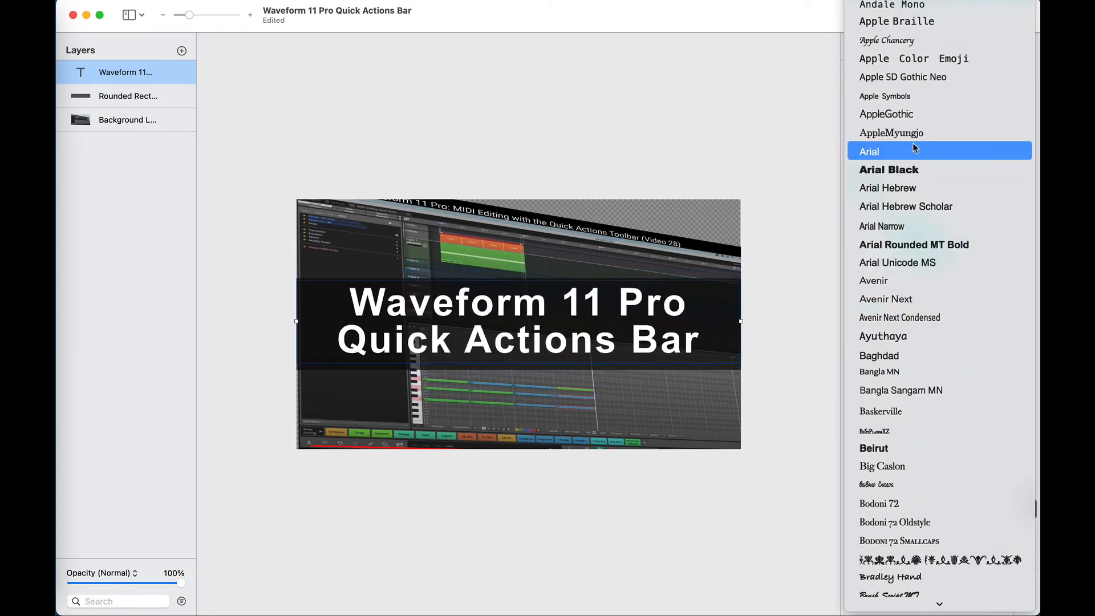
scroll(915, 190, "up", 3)
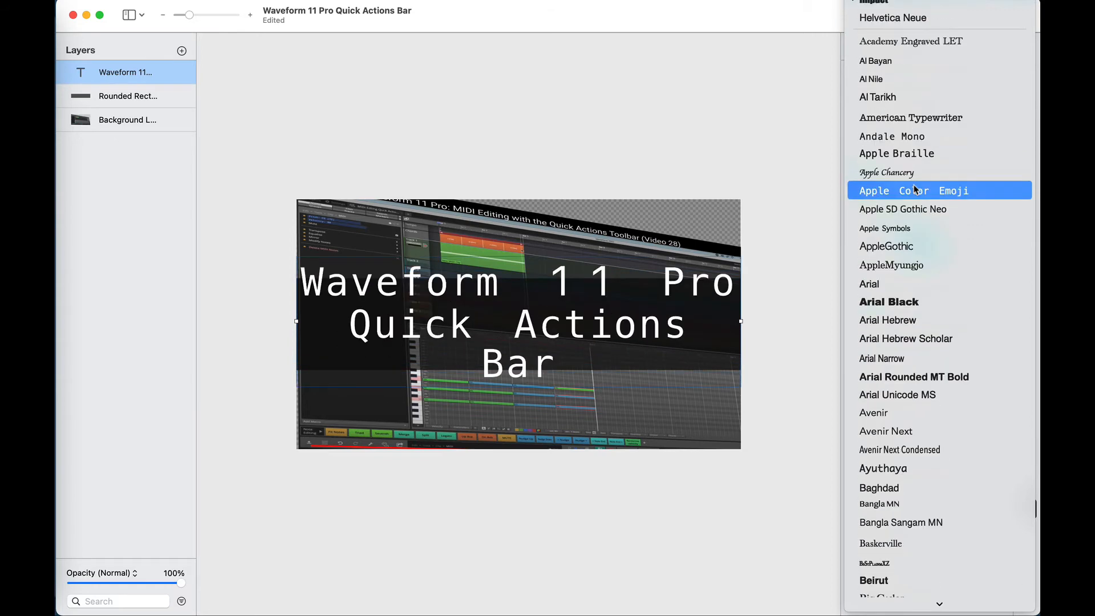
scroll(916, 189, "down", 15)
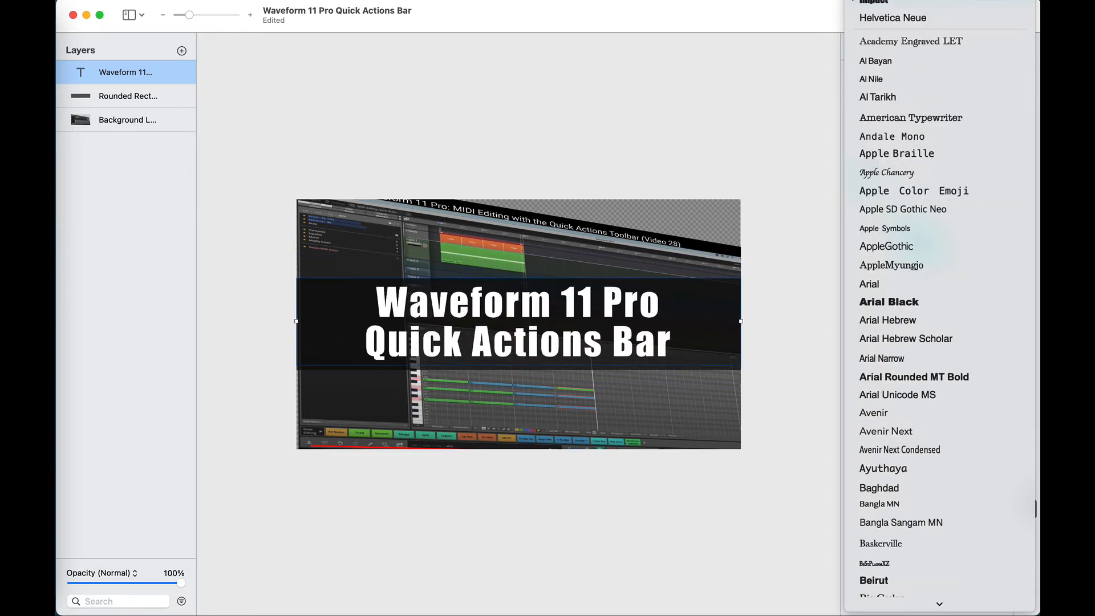
left_click(912, 2)
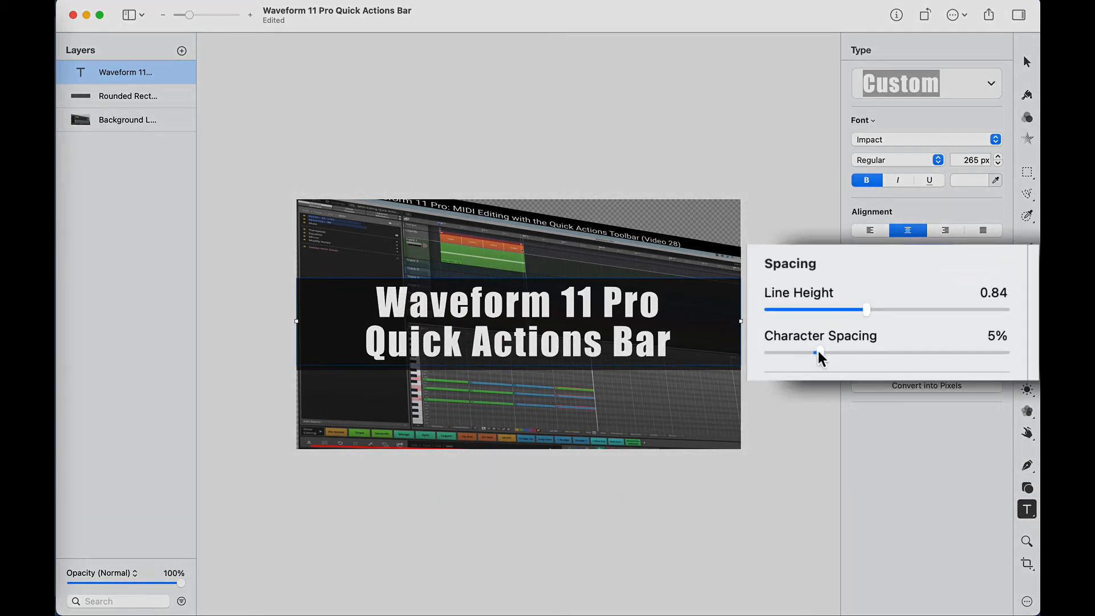
- Set the title's character spacing to 10% and enlarge its font size to slightly more than 279 px
mouse_move(818, 353)
left_mouse_down()
mouse_move(835, 353)
mouse_move(819, 353)
left_mouse_up()
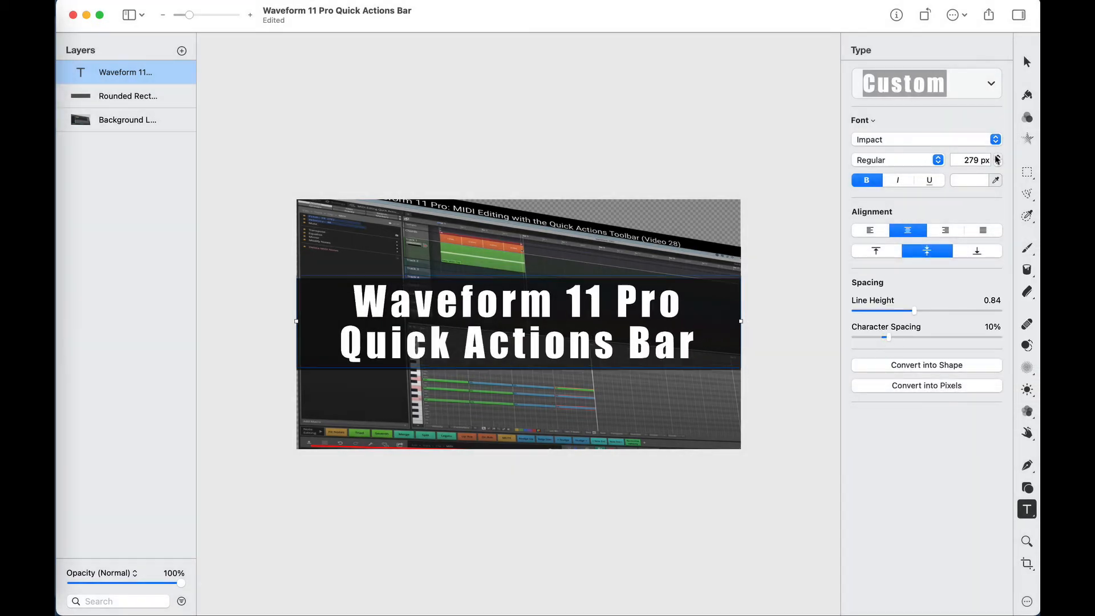
left_click(997, 156)
left_click(997, 156)
left_click(997, 156)
left_click(997, 156)
left_click(998, 157)
left_click(997, 156)
left_click(997, 157)
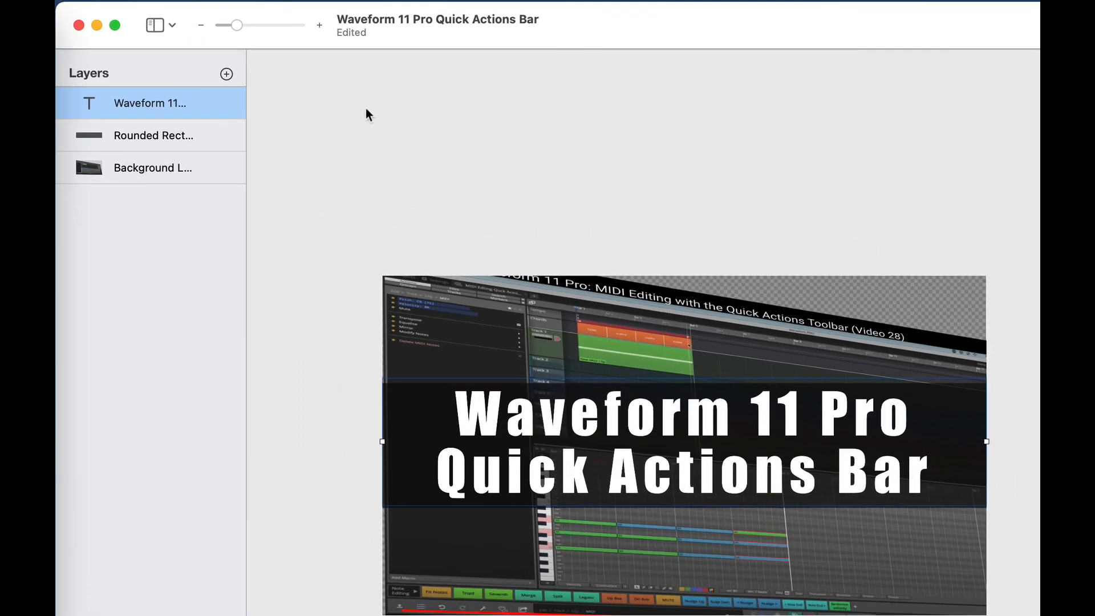
- Add an empty layer above the title and apply the Light Leak effect from the Stylize category to it
left_click(226, 75)
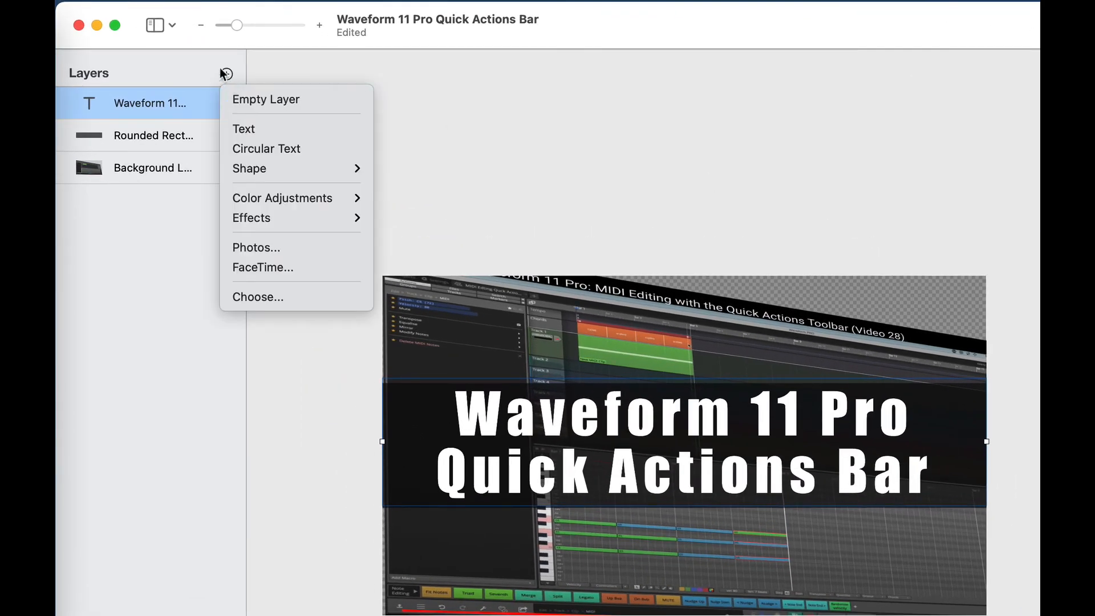
left_click(242, 98)
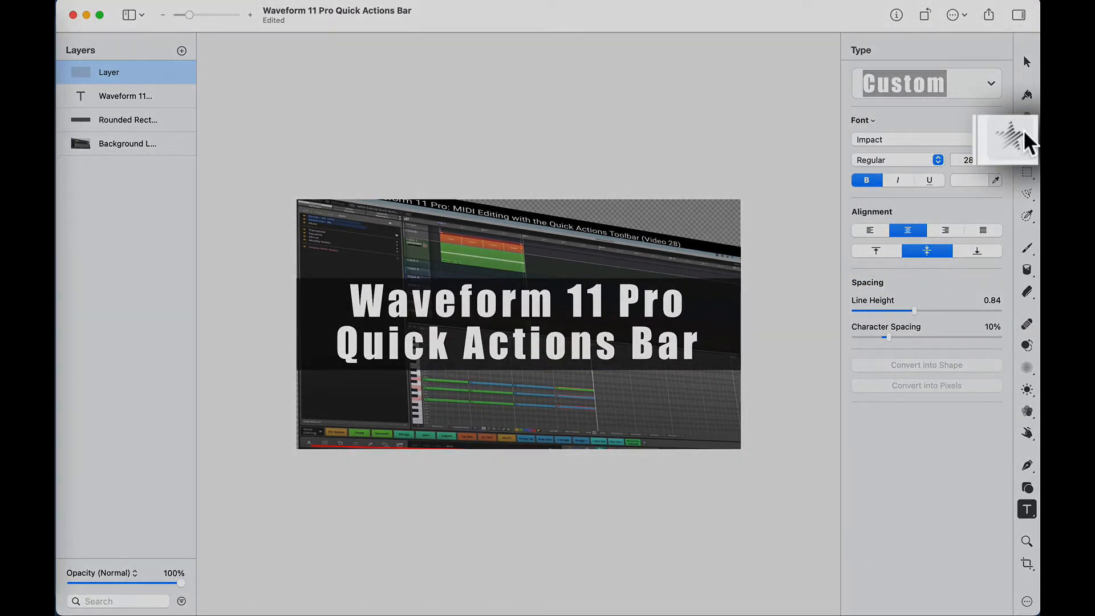
left_click(1022, 130)
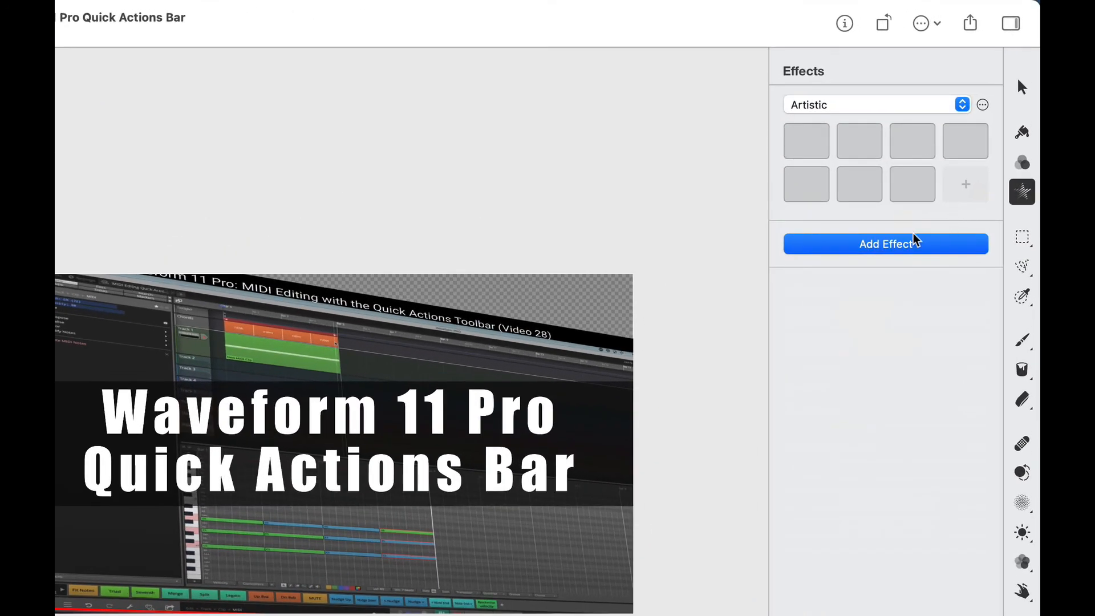
left_click(913, 243)
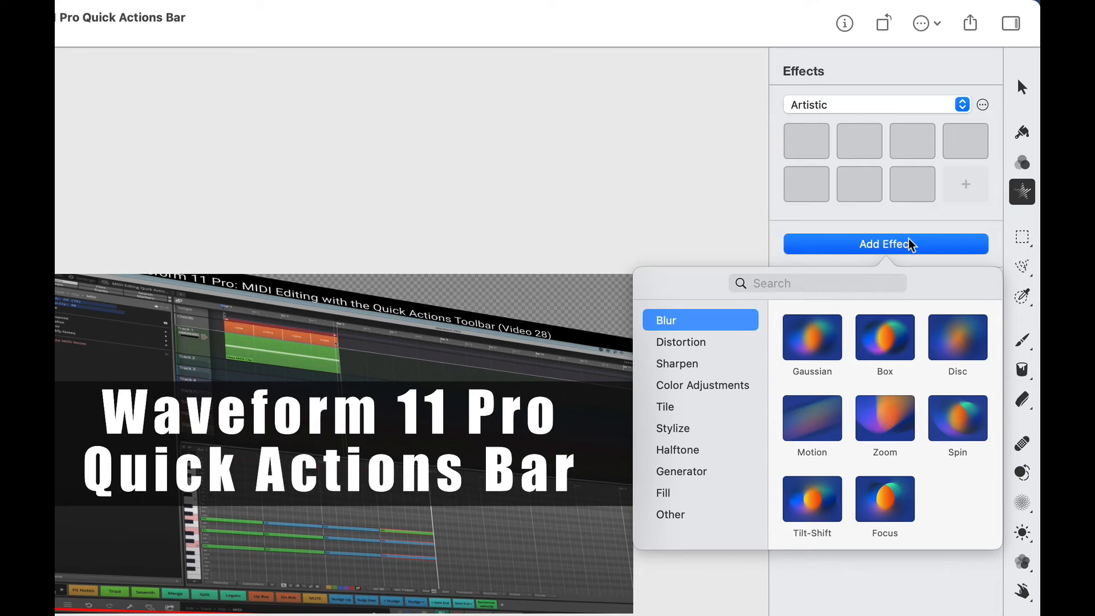
left_click(686, 433)
left_click(820, 342)
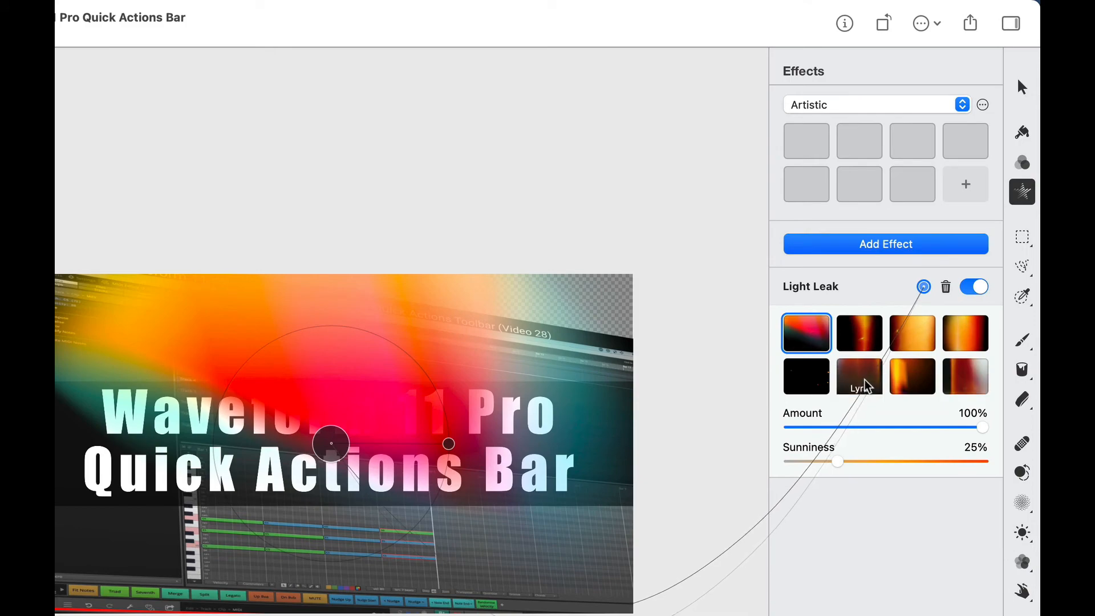
- Switch the light leak to the orange-brown streaked style, then shrink, rotate and move it to the image's lower-left edge
left_click(869, 379)
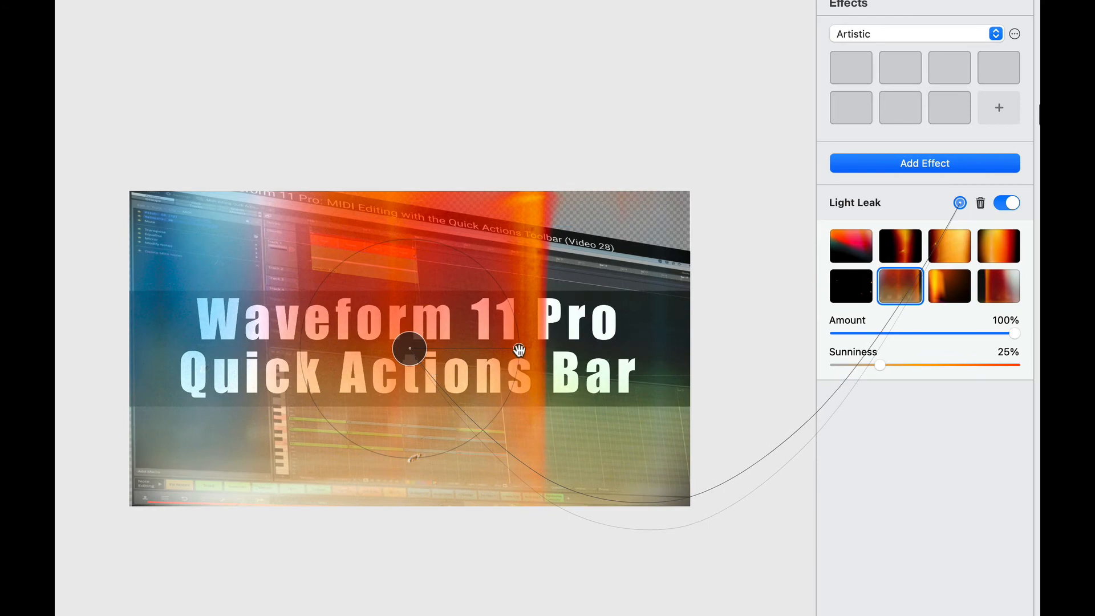
left_click_drag(519, 350, 340, 304)
left_click_drag(403, 350, 247, 507)
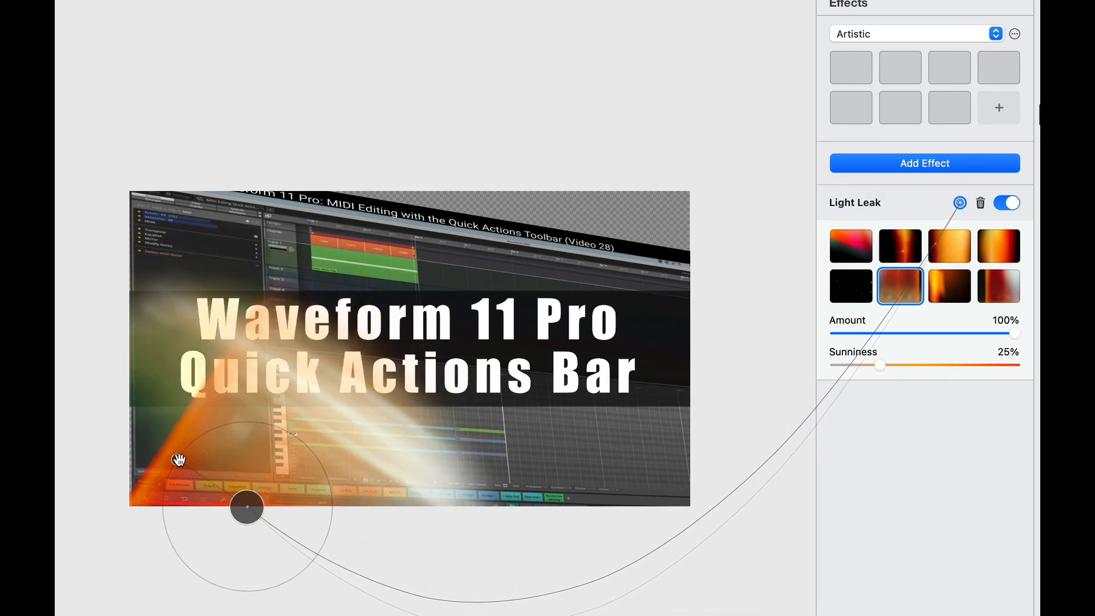
- Enlarge the light leak slightly, move it to the image's lower-right corner and rotate it so its streaks rise toward the right
left_click_drag(177, 459, 172, 461)
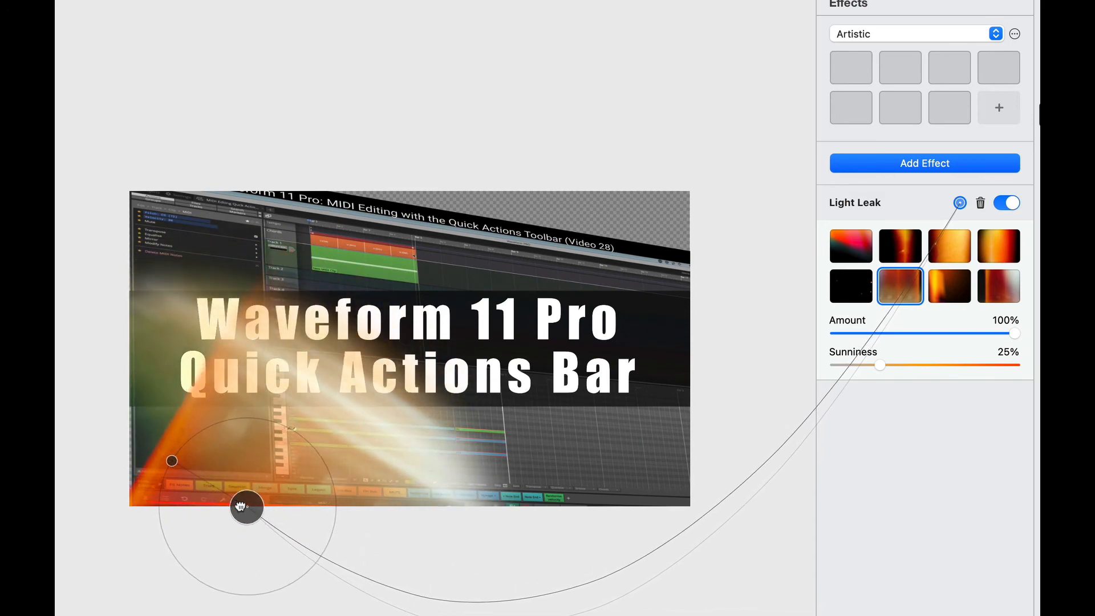
left_click_drag(246, 506, 453, 526)
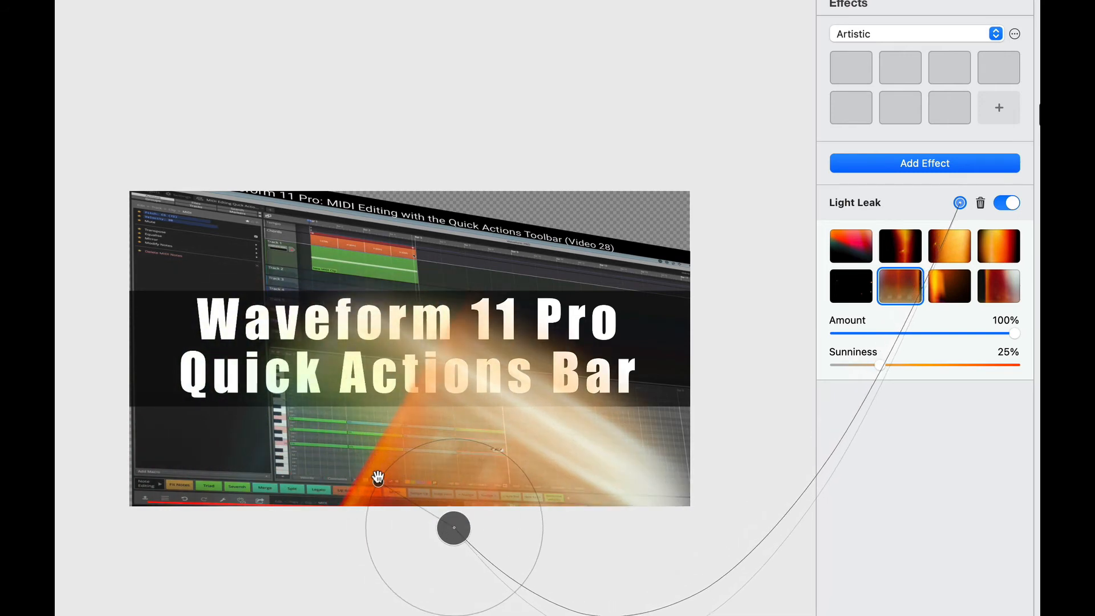
left_click_drag(378, 483, 377, 571)
left_click_drag(455, 528, 626, 535)
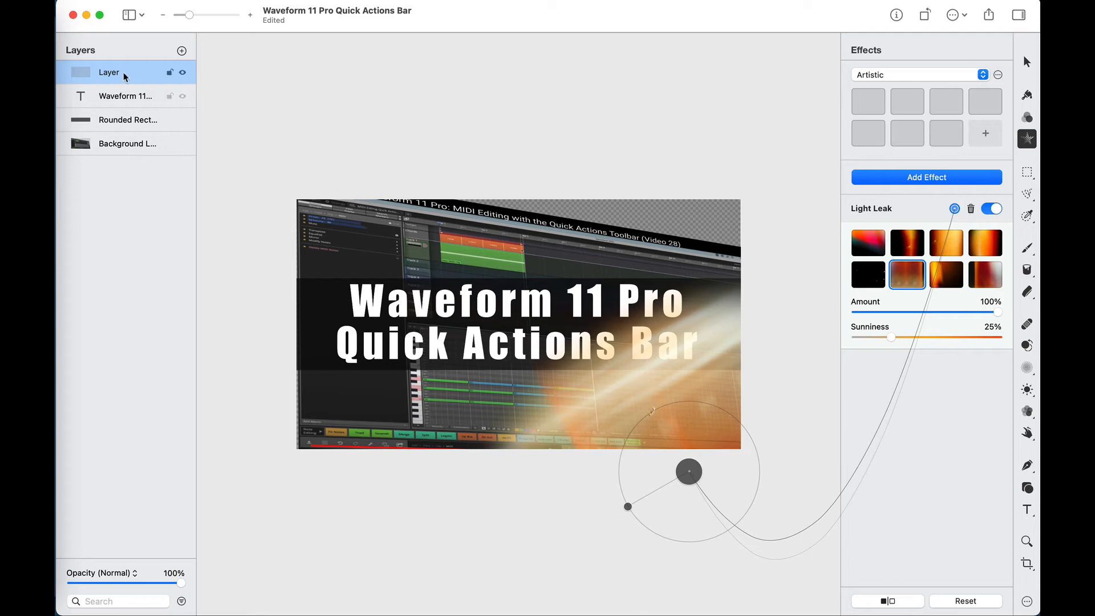
- Place the light leak layer directly above the background layer, beneath the band and title, and reduce the effect's amount to 43%
left_click_drag(87, 74, 95, 134)
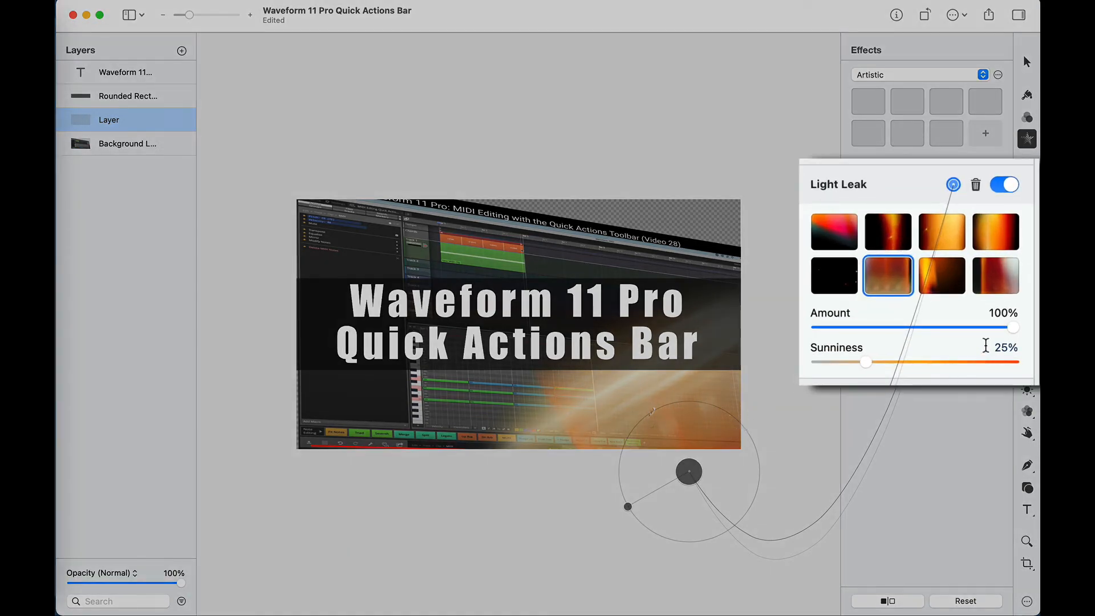
left_click_drag(1011, 330, 917, 321)
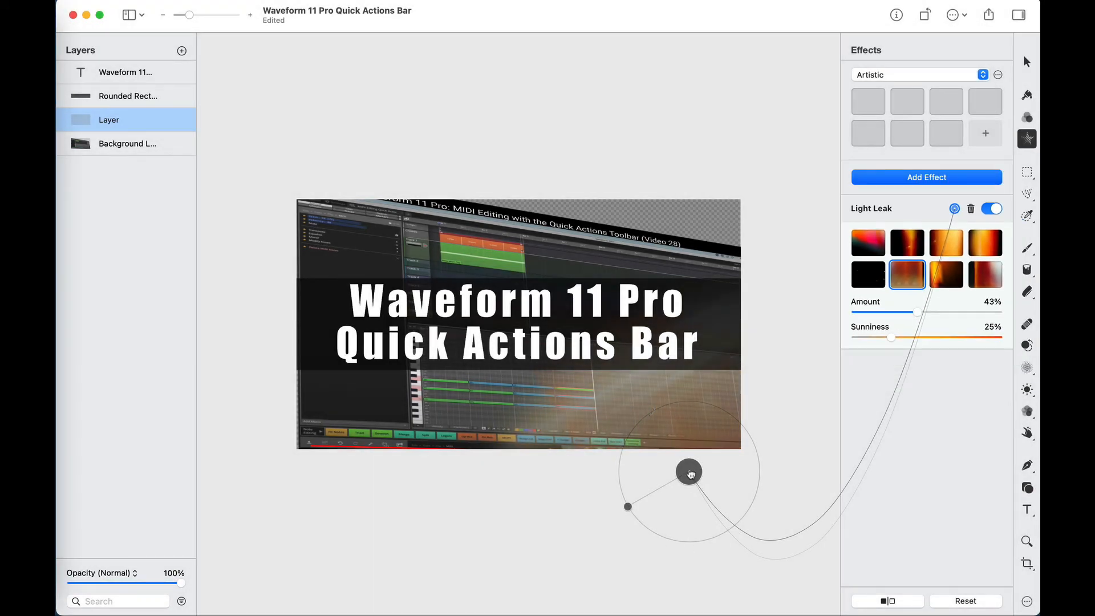
- Fine-tune the light leak's size and angle and reposition its center inside the image's lower-right area, just below the dark band
left_click_drag(690, 474, 691, 500)
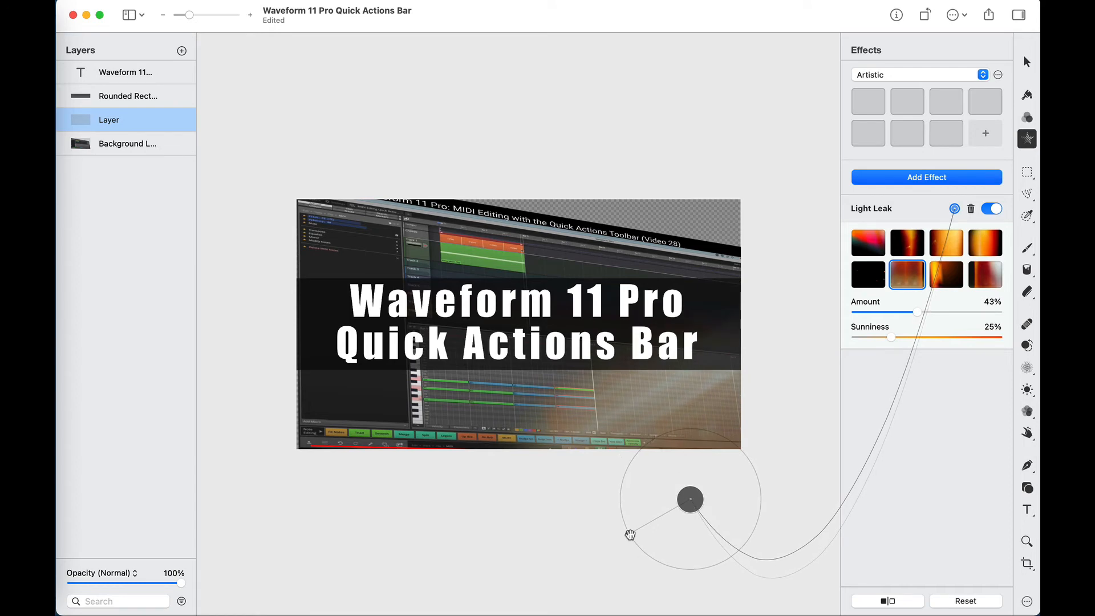
mouse_move(629, 535)
left_mouse_down()
mouse_move(628, 511)
mouse_move(636, 529)
left_mouse_up()
left_click_drag(689, 508, 676, 398)
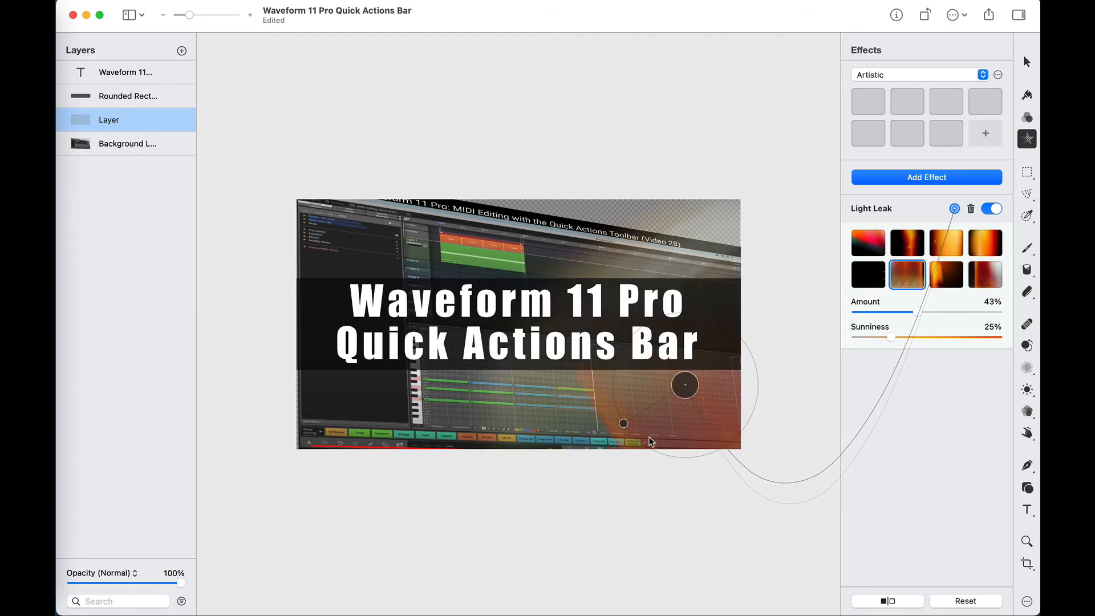